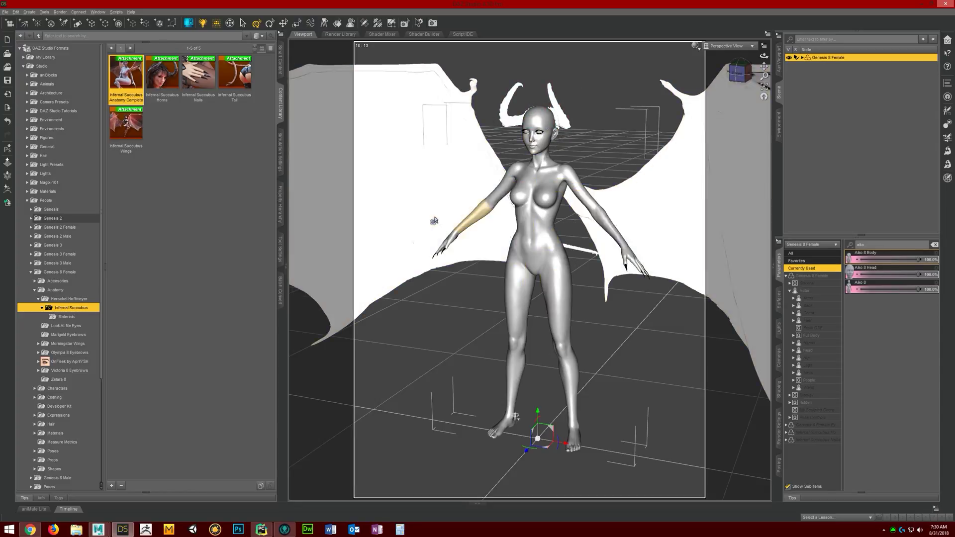
Export the figure via Genesis 8 for Maya over Genesis8FemaleInfernalSuccubus.fbx, overwriting it, and switch to Maya
left_click(117, 12)
mouse_move(133, 20)
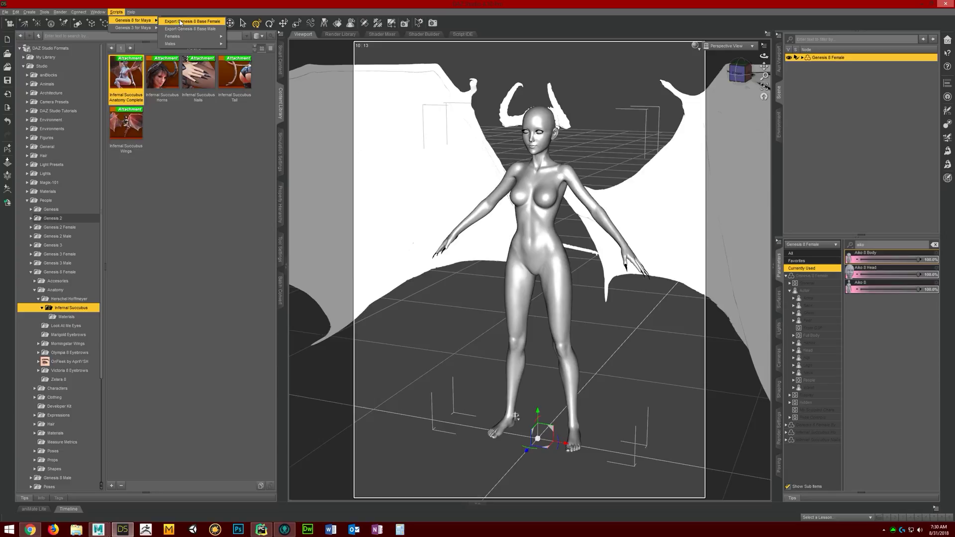
mouse_move(191, 36)
left_click(242, 38)
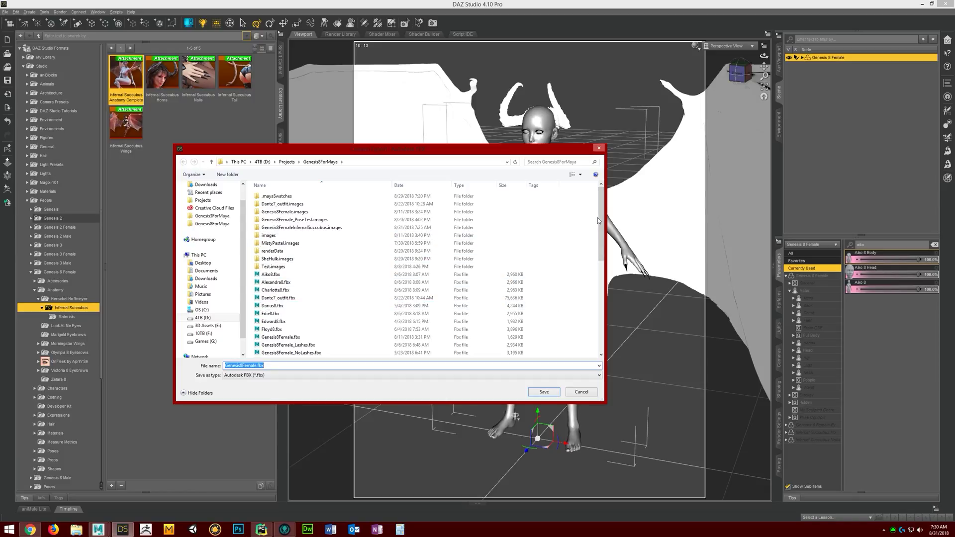
left_click_drag(601, 218, 601, 246)
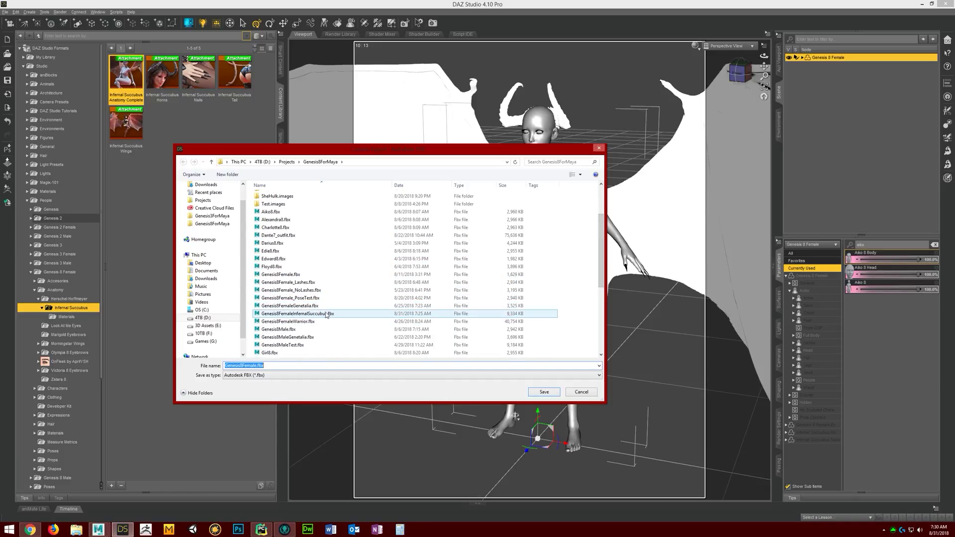
left_click(299, 314)
left_click(544, 392)
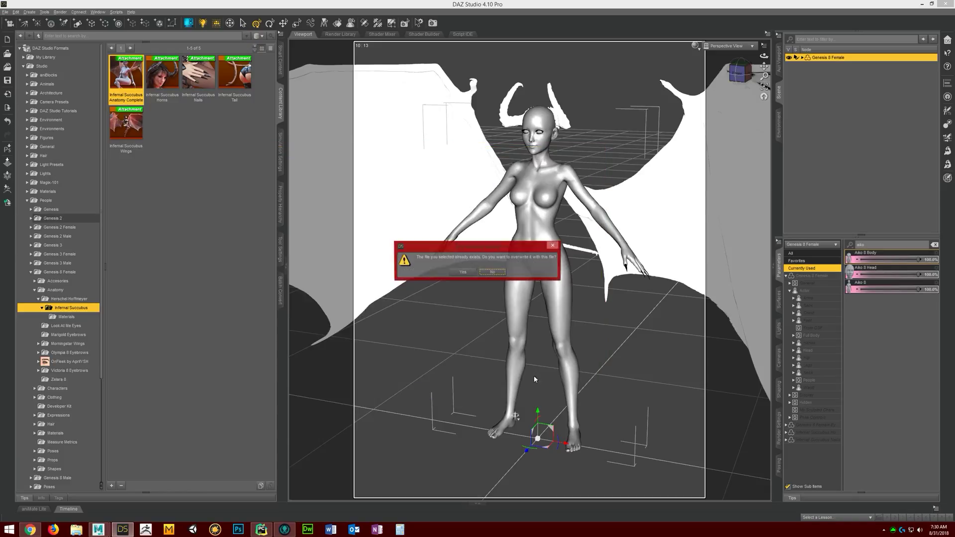
left_click(462, 273)
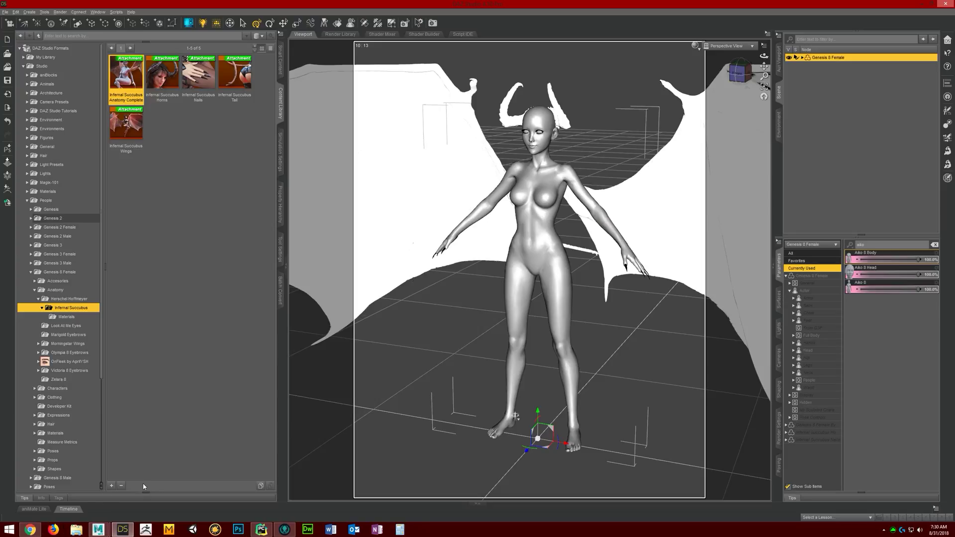
left_click(98, 529)
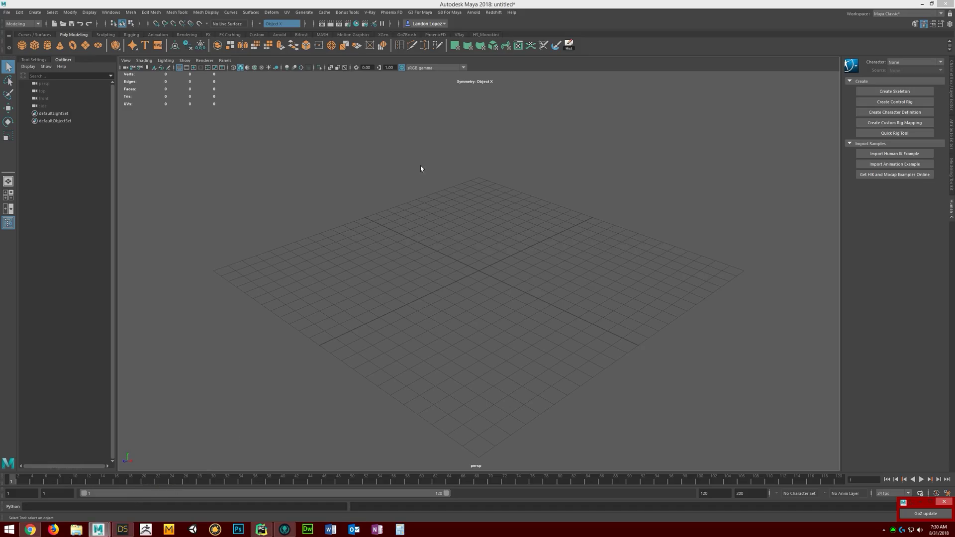
Import Genesis8FemaleInfernalSuccubus.fbx through G8 For Maya as a female character, discarding the untitled scene
left_click(450, 12)
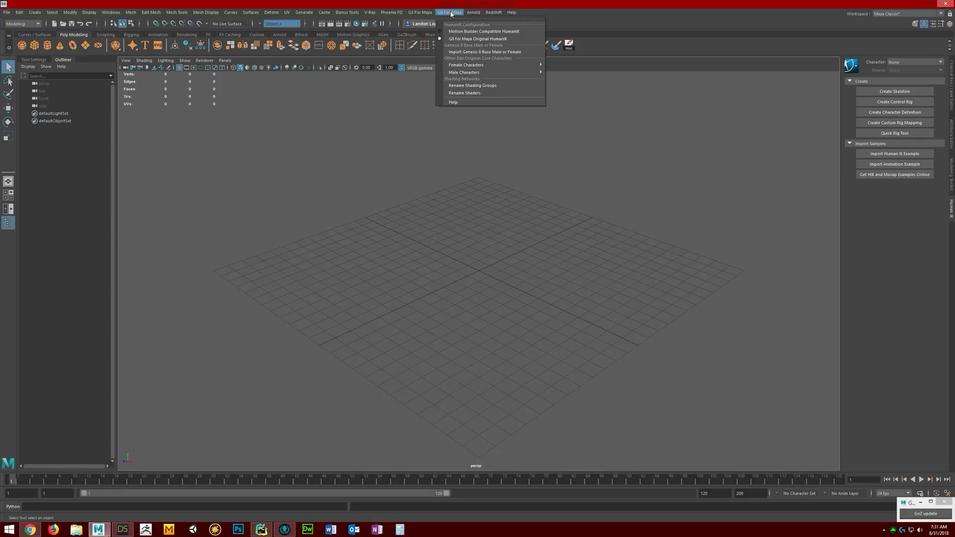
mouse_move(466, 64)
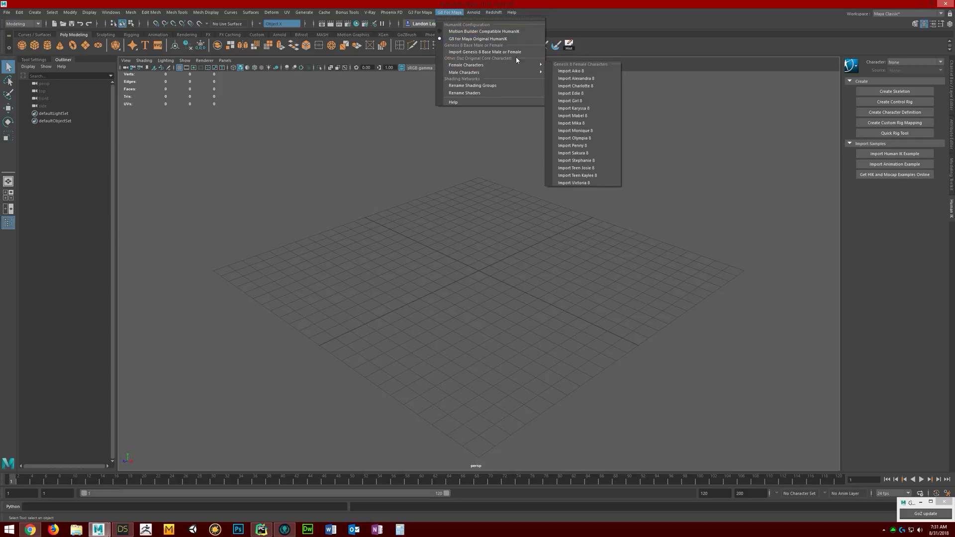
left_click(577, 71)
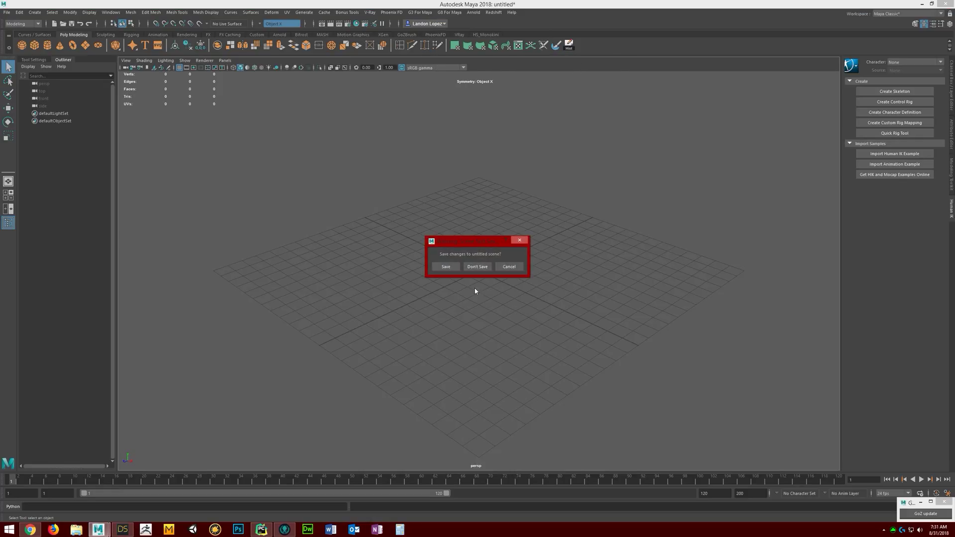
left_click(477, 267)
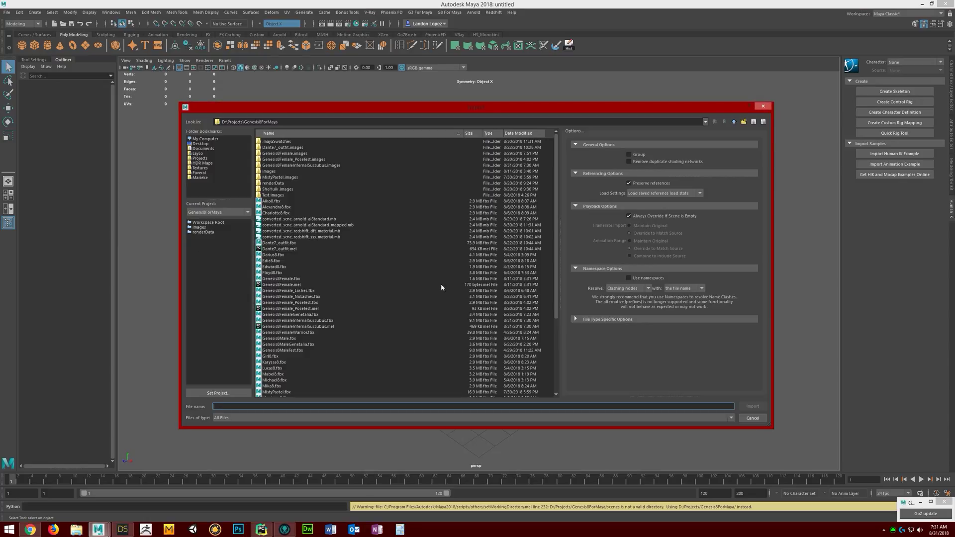
left_click(321, 322)
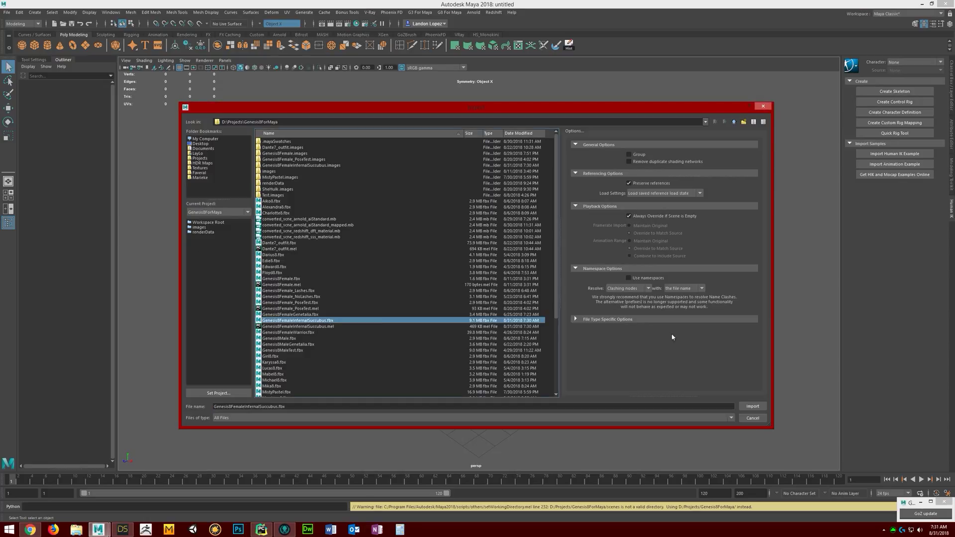
left_click(753, 406)
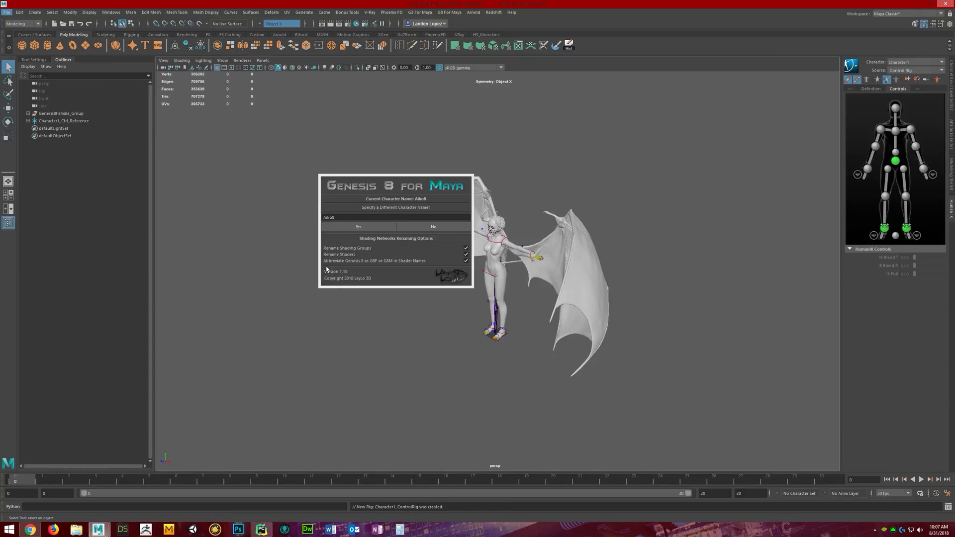
Name the imported character Aiko8_InfernalSuccubus
left_click(354, 218)
type("_InfernalSeduction")
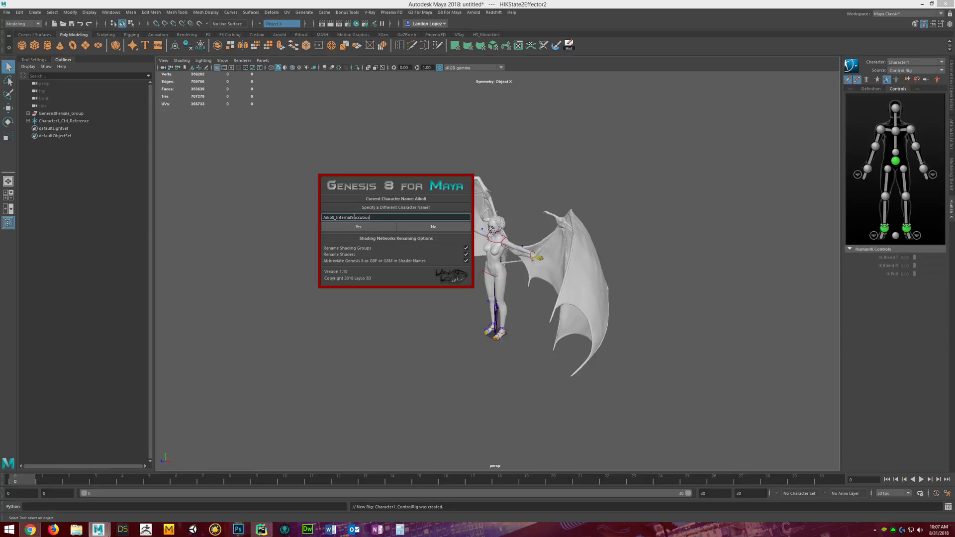
key("Return")
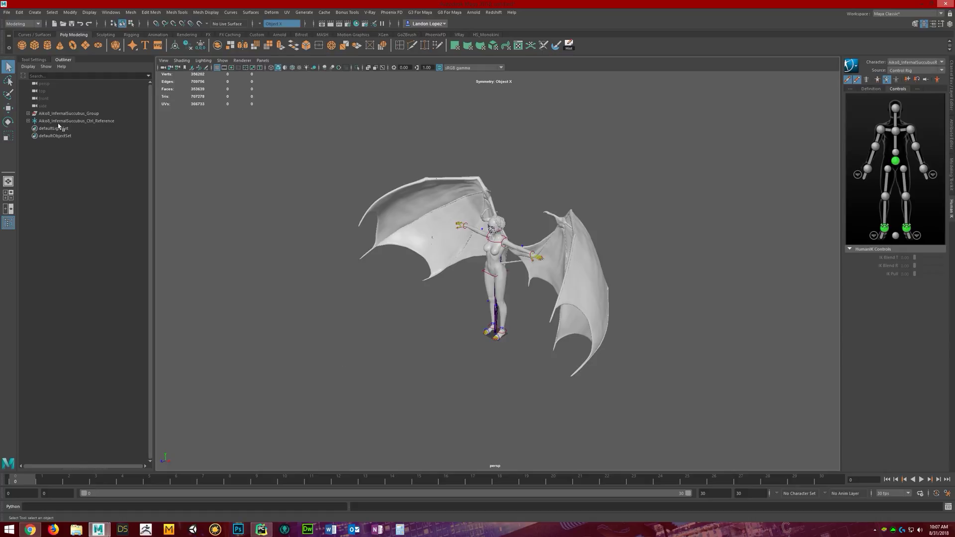
Expand Aiko8_InfernalSuccubus_Group, test-move the Ctrl_Reference and undo it, then select the wings mesh
left_click(28, 113)
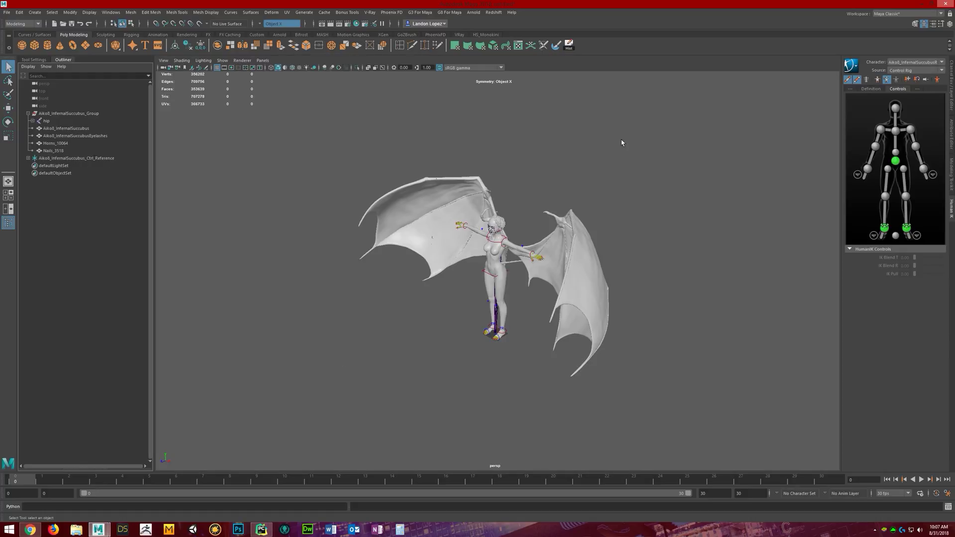
left_click(75, 158)
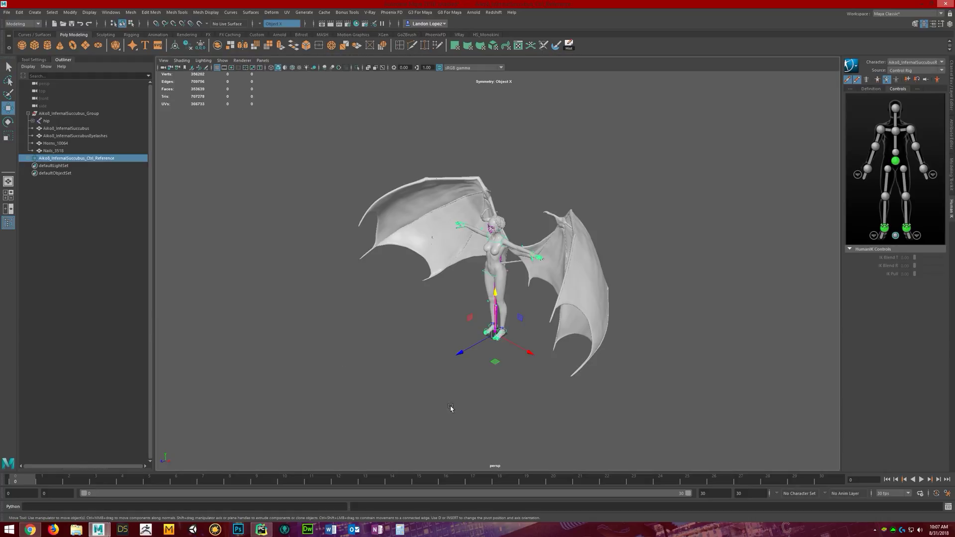
mouse_move(496, 351)
left_mouse_down()
mouse_move(403, 382)
mouse_move(496, 333)
mouse_move(490, 365)
mouse_move(411, 388)
left_mouse_up()
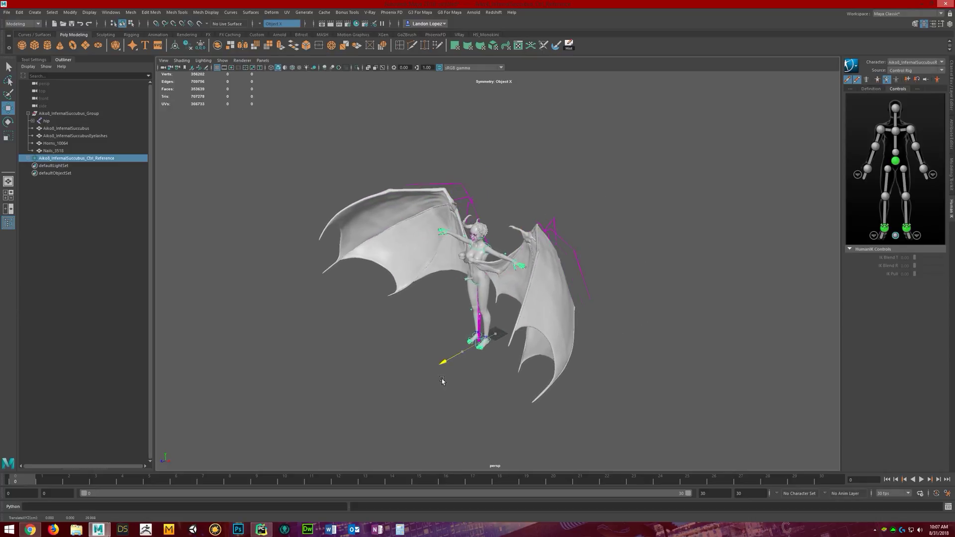
mouse_move(410, 388)
left_mouse_down()
mouse_move(421, 373)
mouse_move(440, 380)
left_mouse_up()
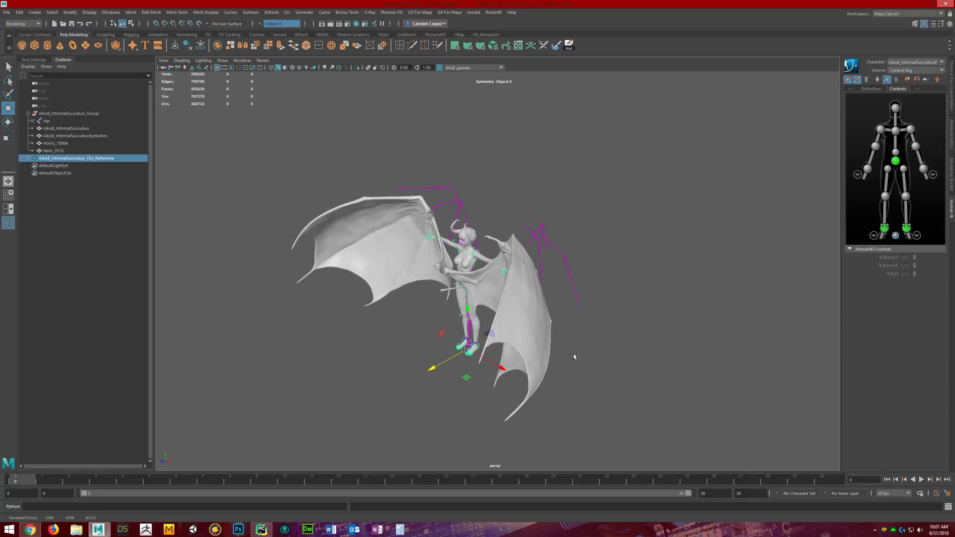
key("ctrl+z")
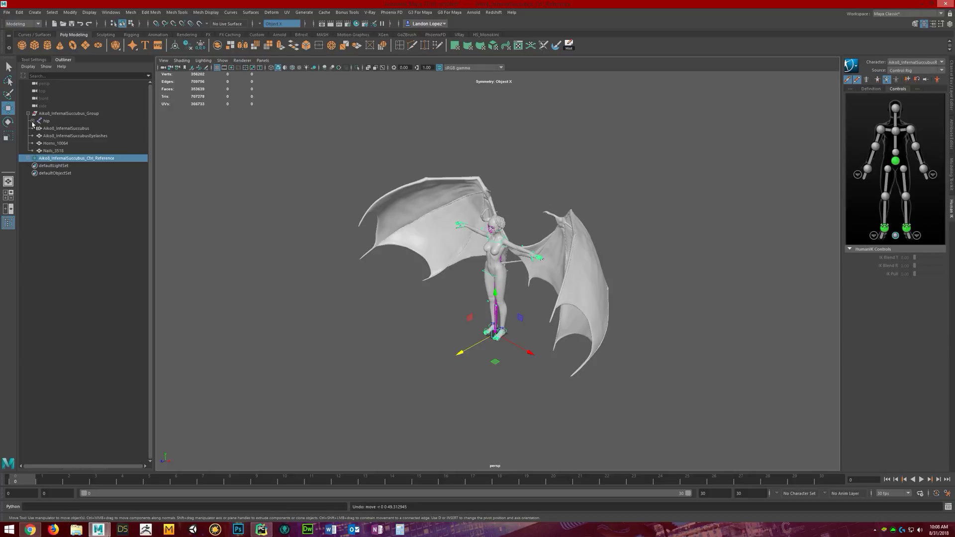
left_click(576, 254)
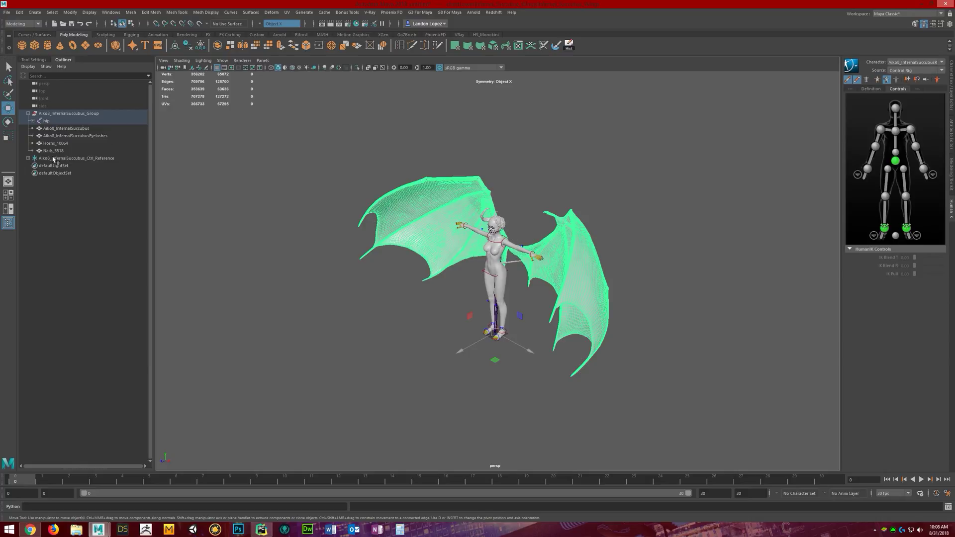
Expand the hip hierarchy, collapse the thighs, and show the Infernal_Succubus_Tail mesh's attributes
left_click(33, 122, "shift")
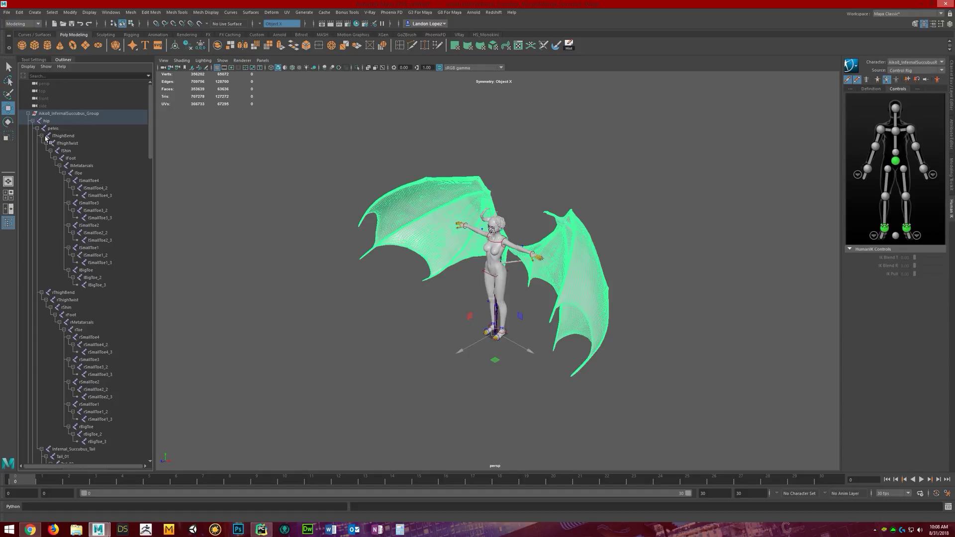
left_click(44, 135)
left_click(43, 144)
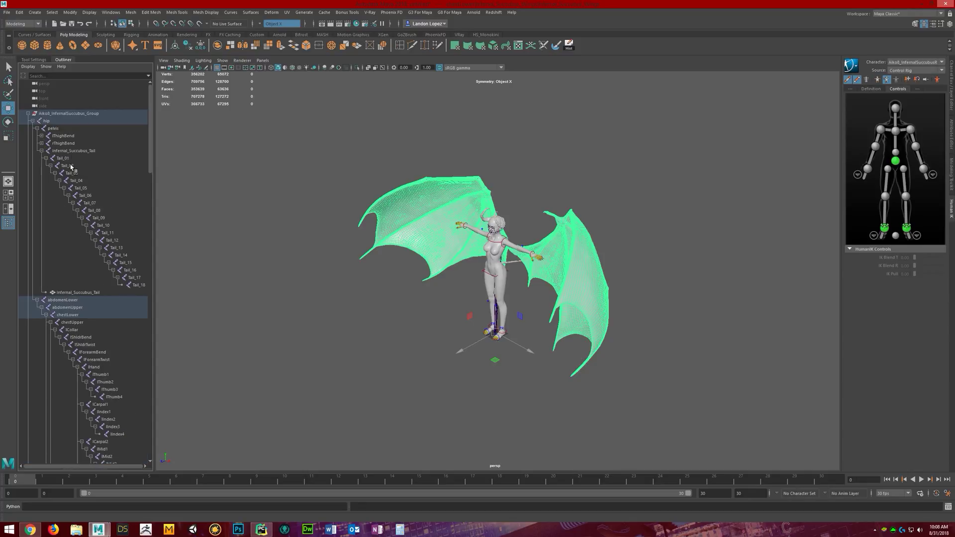
left_click(78, 292)
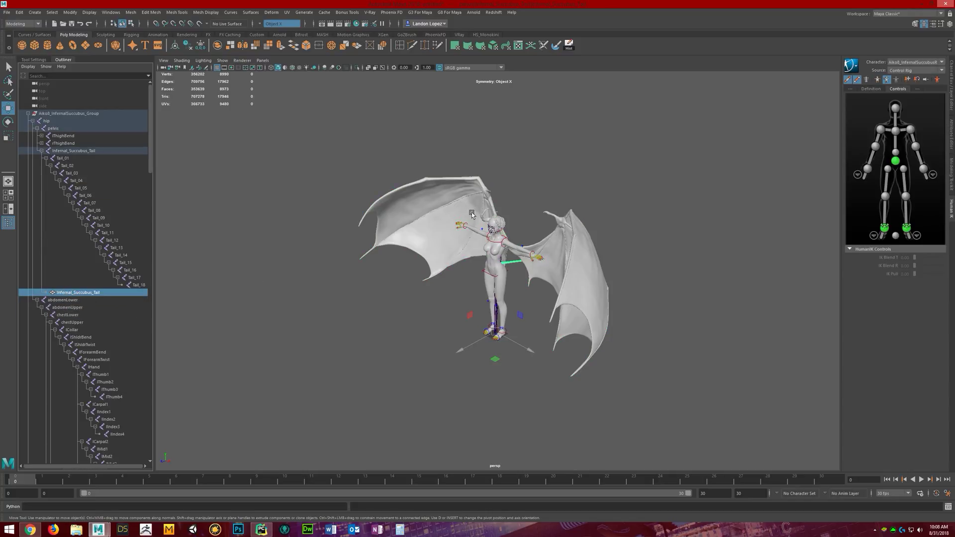
left_click(952, 136)
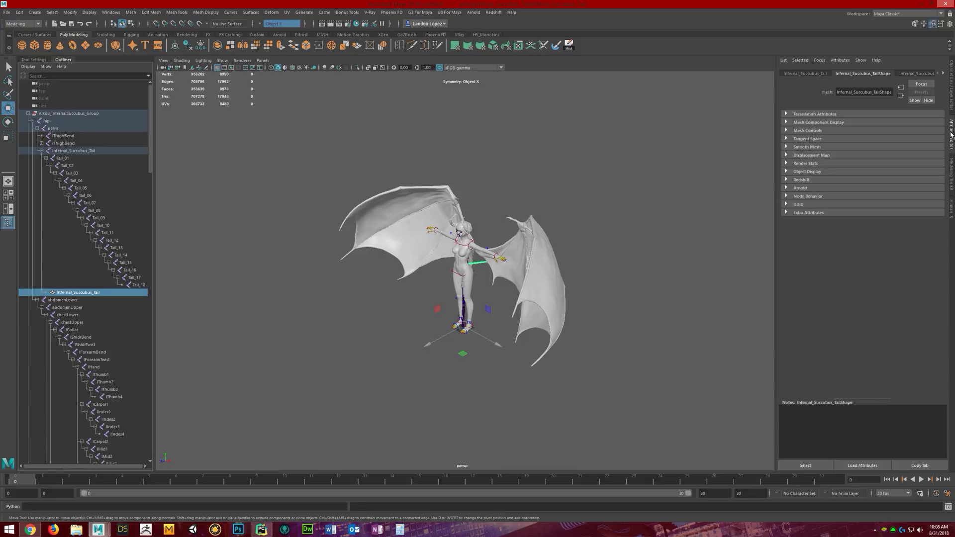
Unlock the Translate X, Y and Z channels of Infernal_Succubus_Tail in the Channel Box
left_click(951, 104)
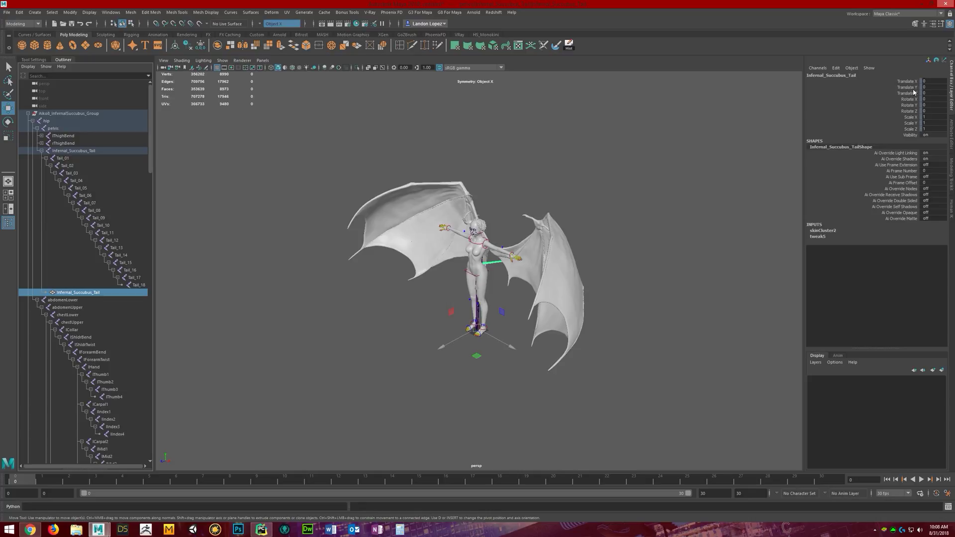
left_click(913, 82)
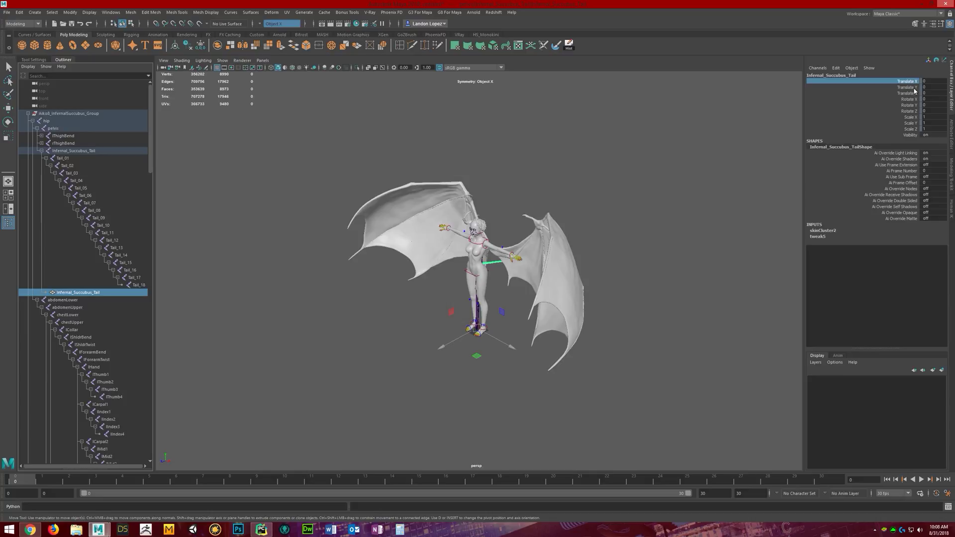
left_click(912, 93, "shift")
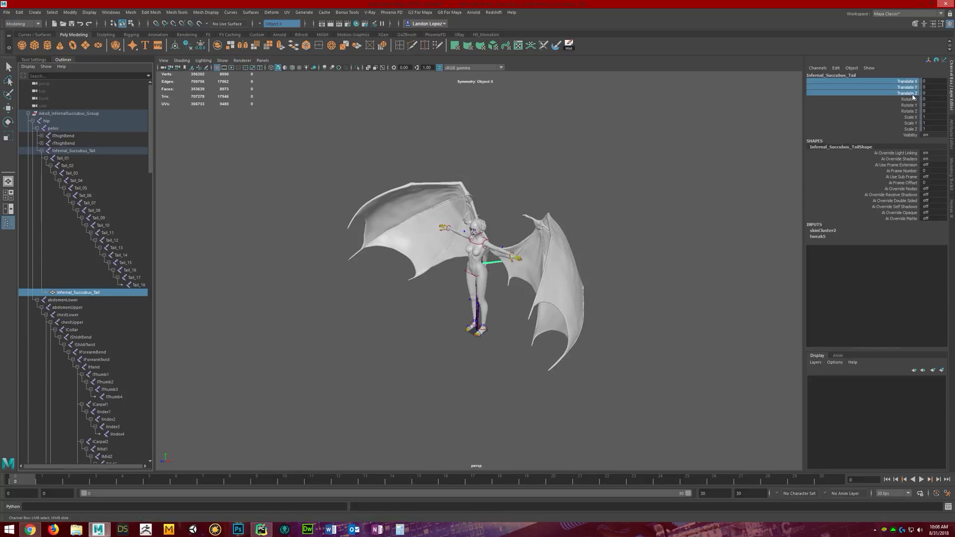
right_click(913, 95)
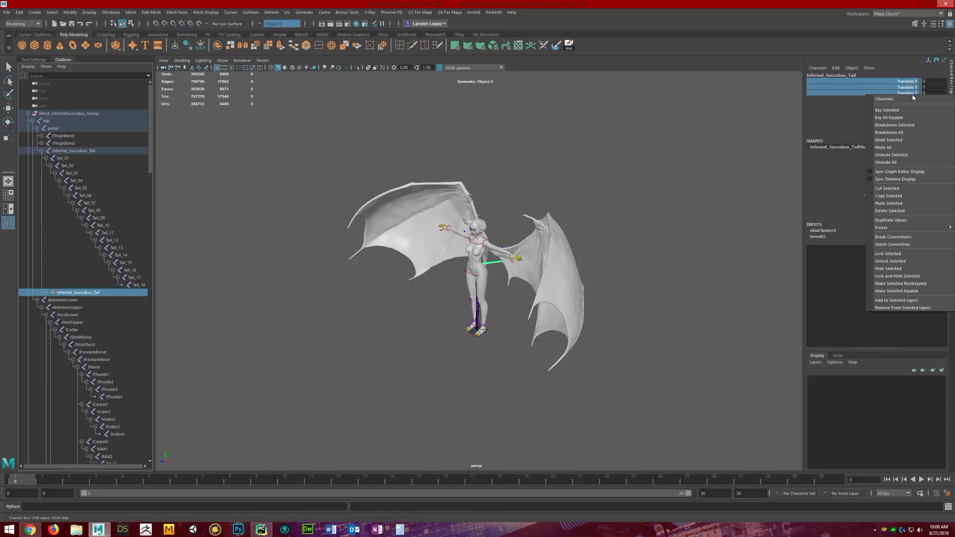
left_click(910, 262)
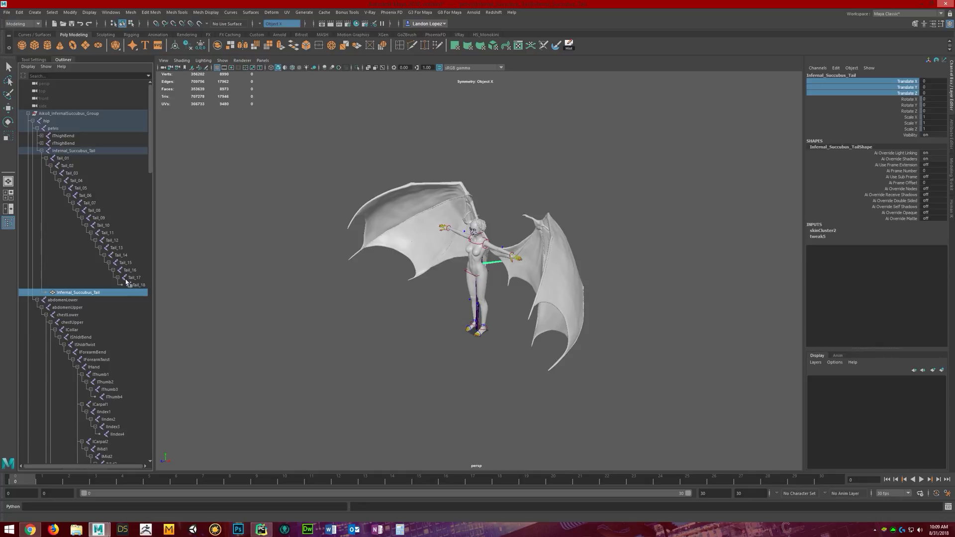
scroll(553, 321, "up", 2)
scroll(558, 324, "up", 2)
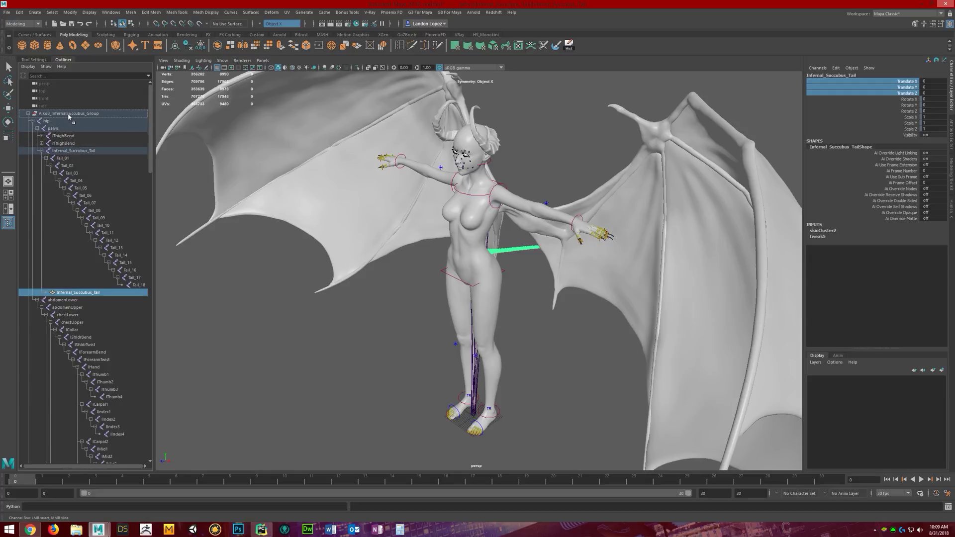
Reparent the tail mesh under the character group and collapse the tail, collar and neck branches
left_click_drag(69, 119, 68, 114)
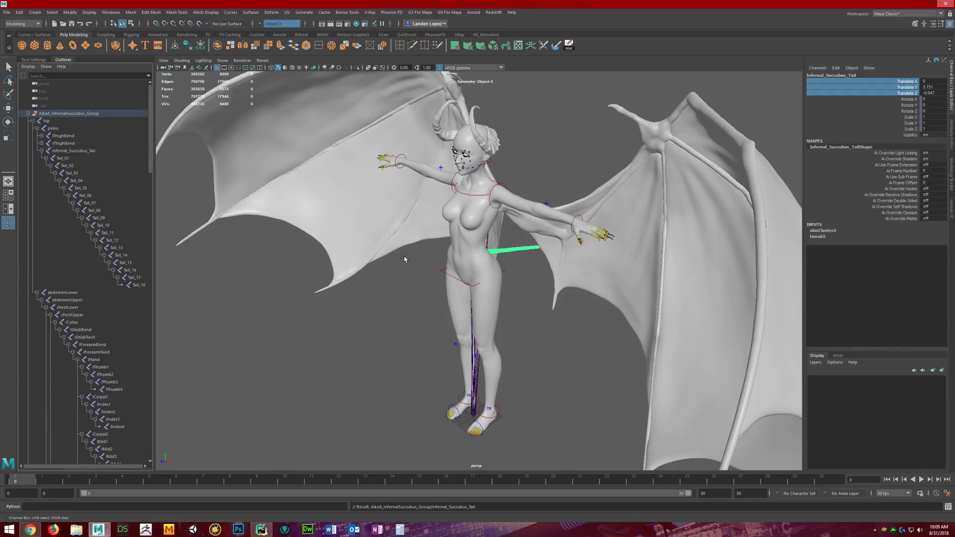
left_click(42, 152)
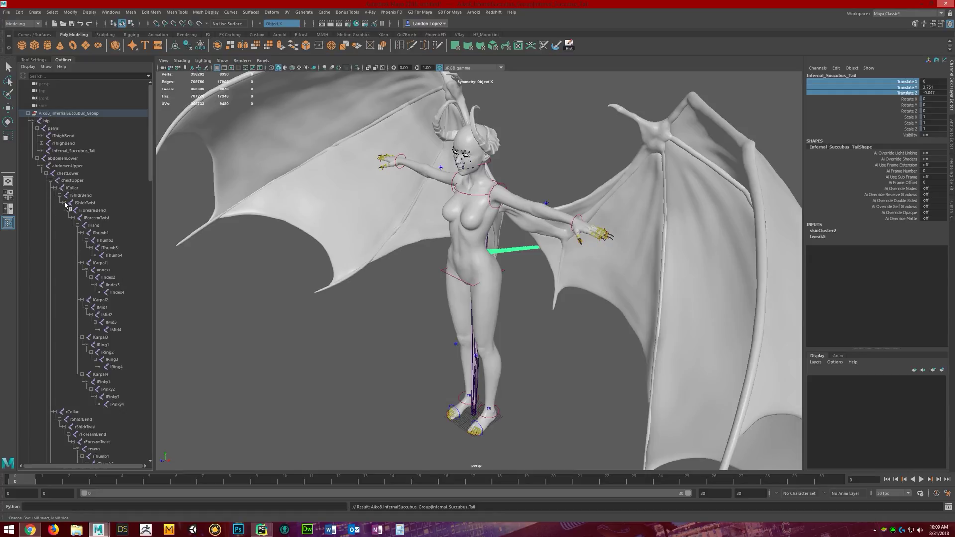
left_click(55, 189)
left_click(55, 196)
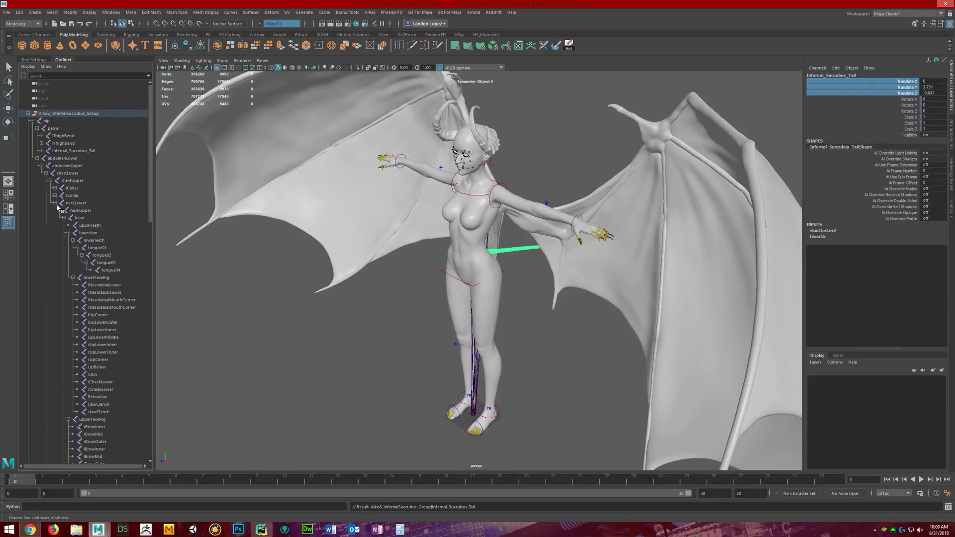
left_click(55, 203)
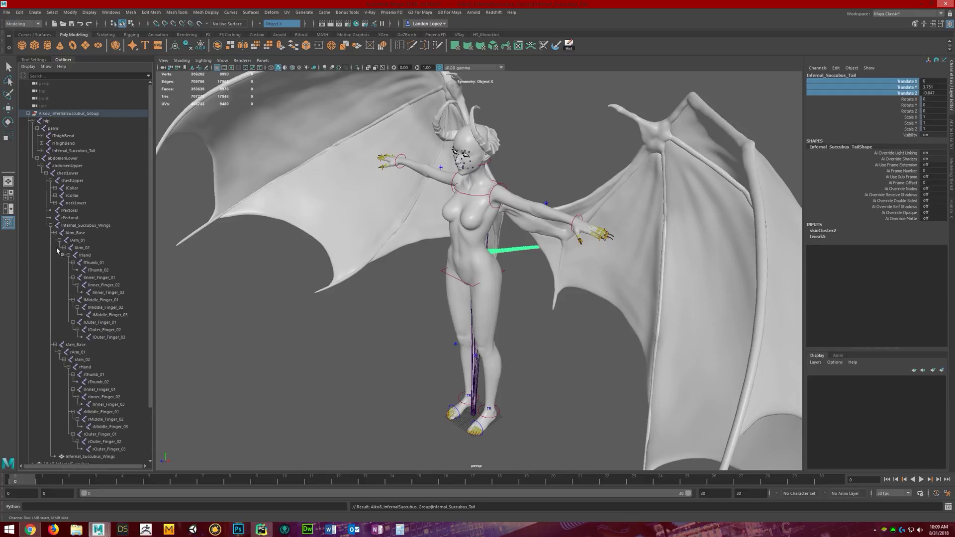
scroll(88, 239, "down", 3)
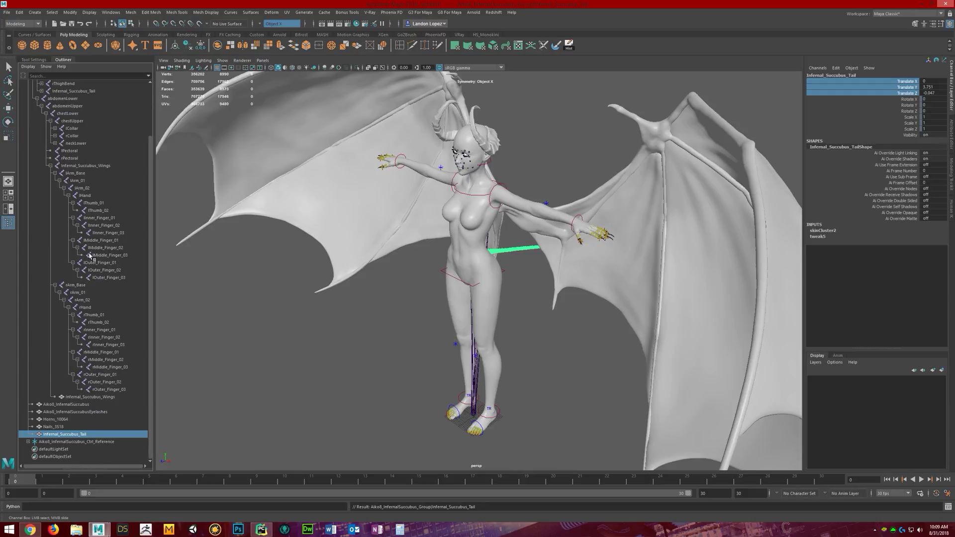
Select the Infernal_Succubus_Wings mesh and its Translate X channel
left_click(100, 397)
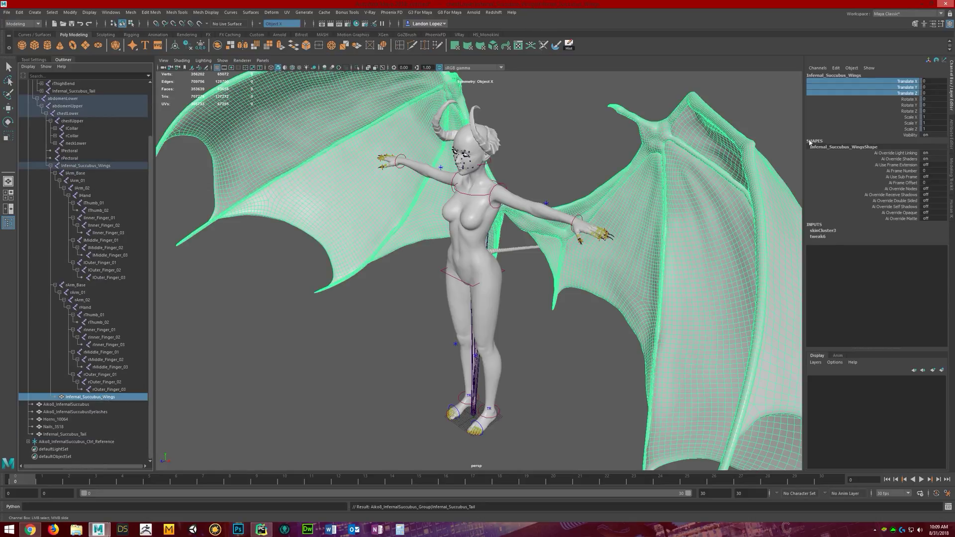
left_click(915, 82)
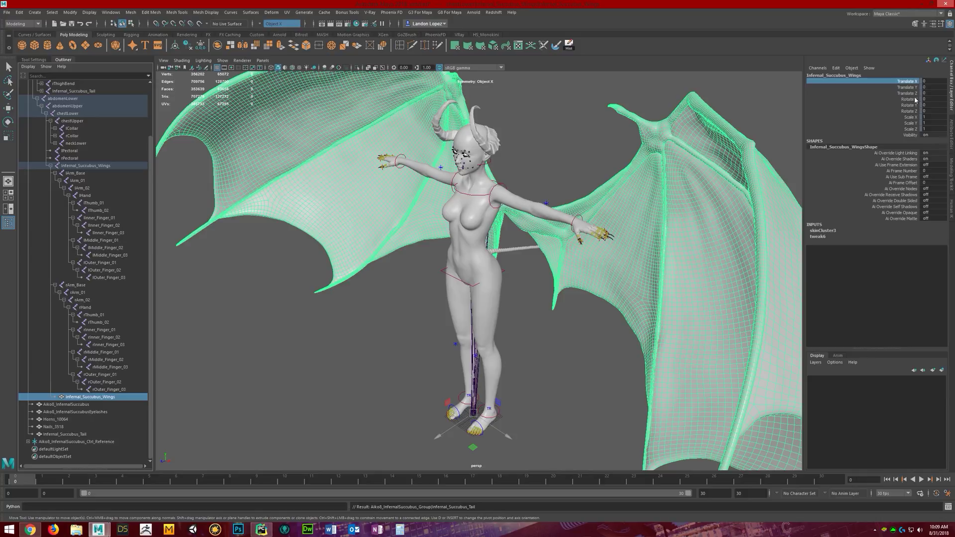
Unlock the wings' Translate X–Z channels and reparent Infernal_Succubus_Wings under the character group
left_click(912, 94, "shift")
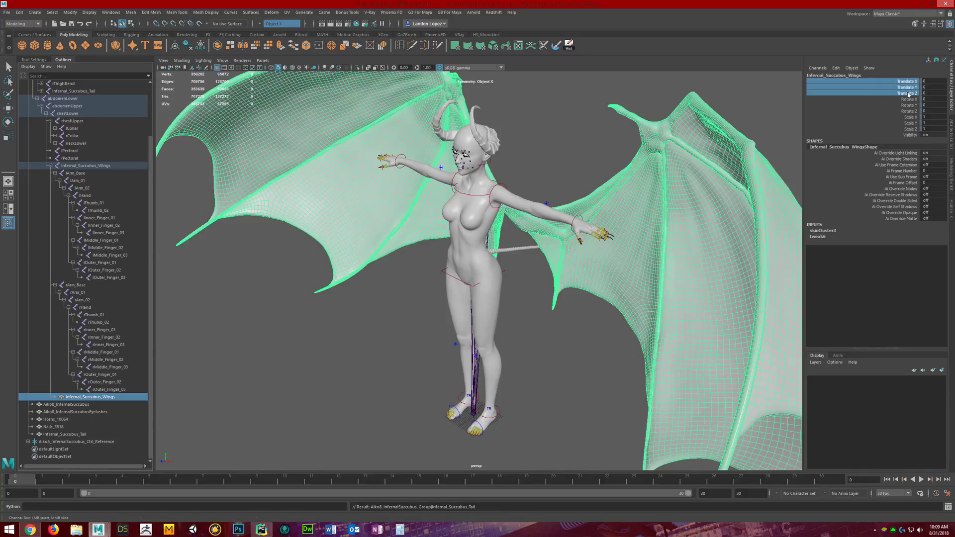
right_click(907, 95)
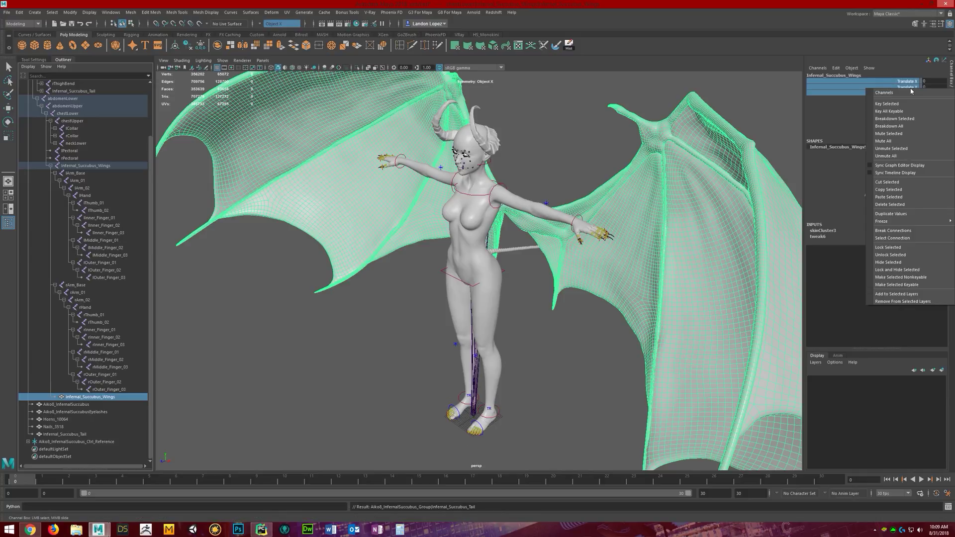
left_click(910, 262)
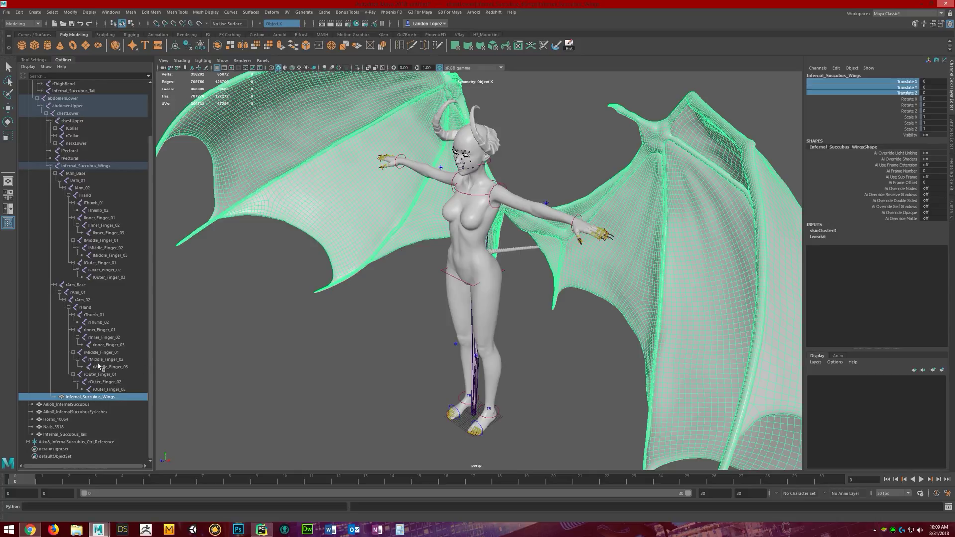
scroll(100, 366, "up", 3)
left_click(56, 232)
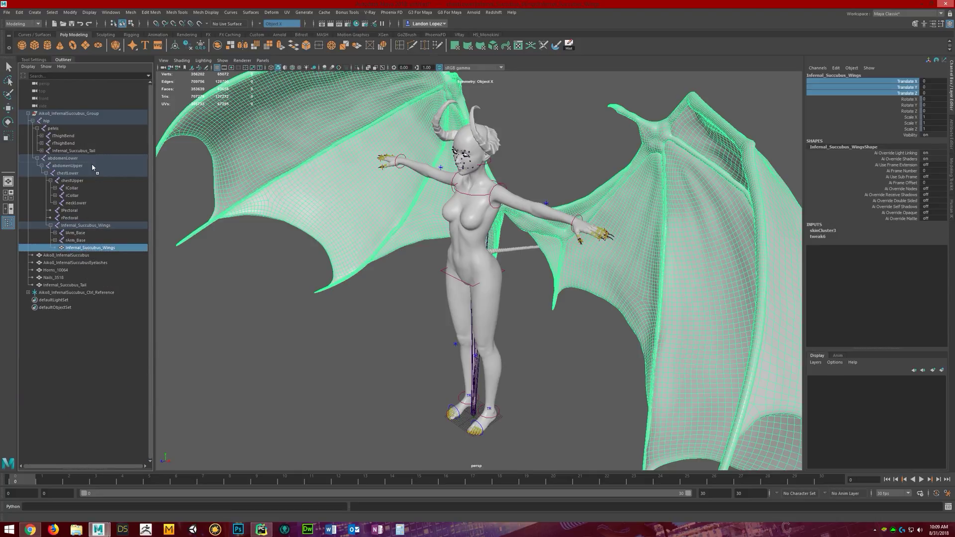
middle_click_drag(93, 118, 94, 113)
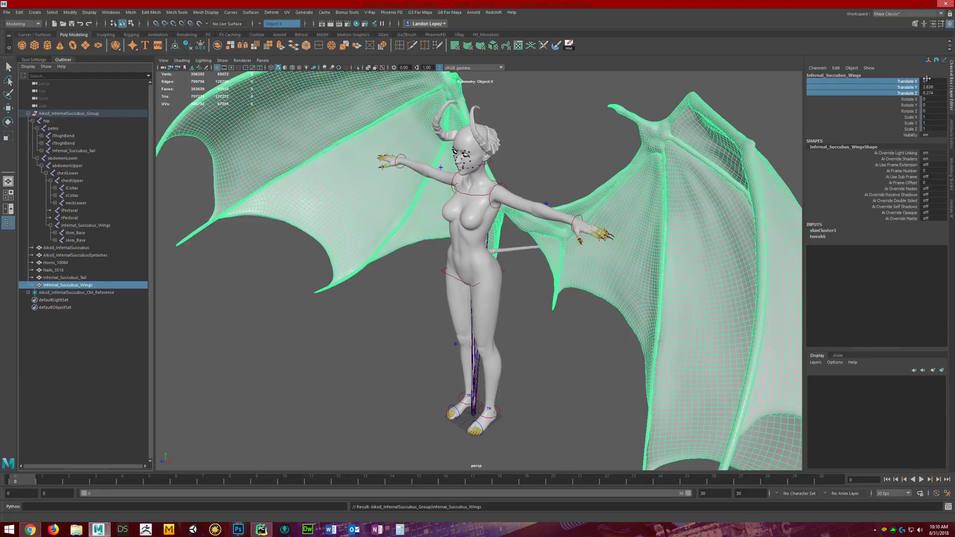
Lock the translate channels of the wings mesh and then of the Infernal_Succubus_Tail mesh again
right_click(905, 87)
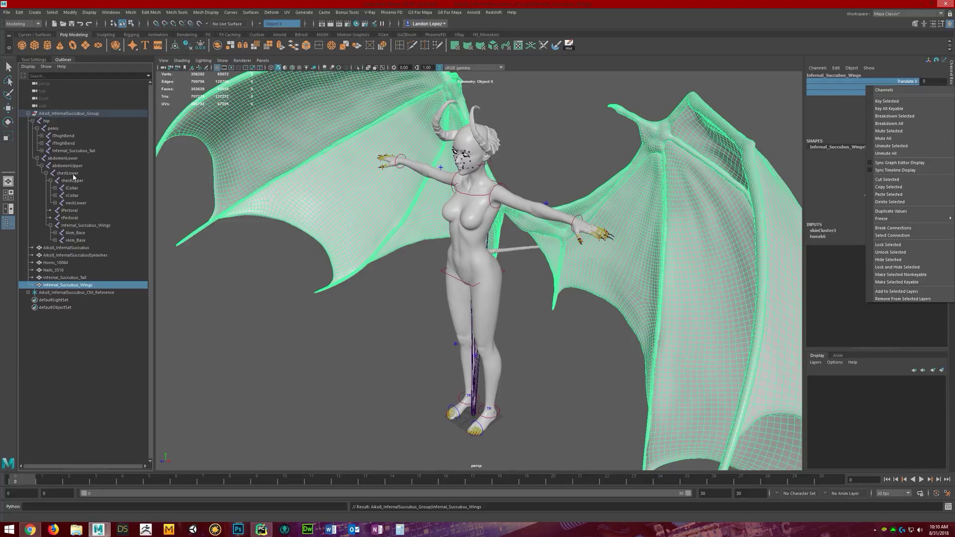
left_click(897, 245)
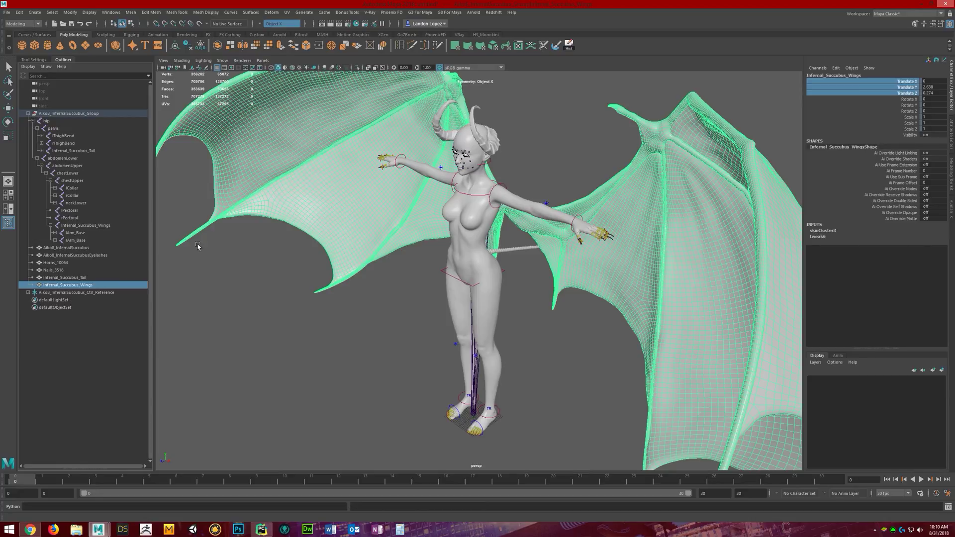
left_click(75, 277)
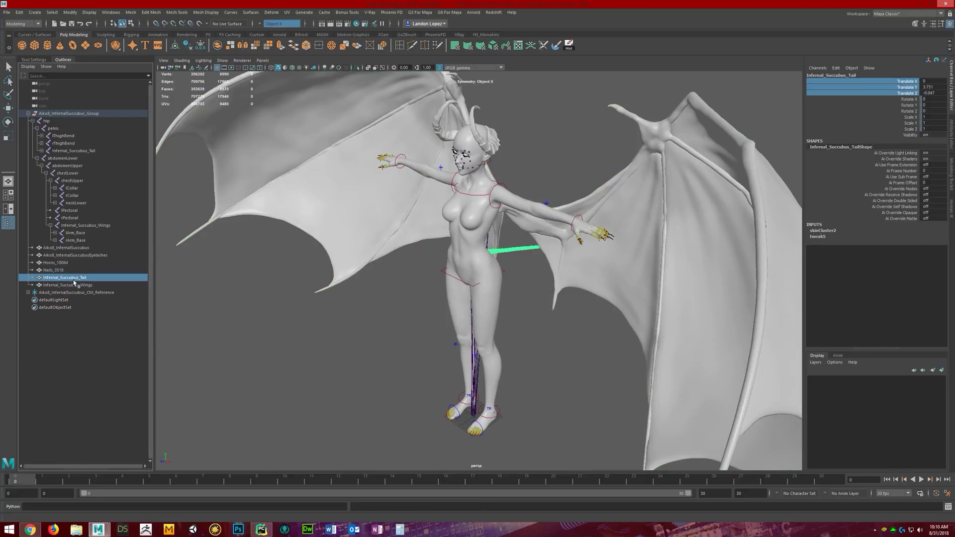
right_click(907, 88)
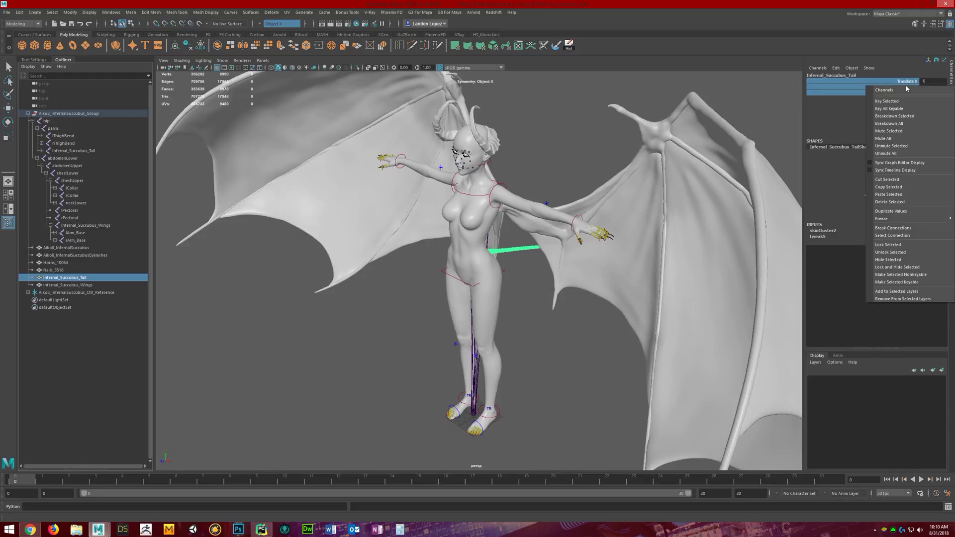
left_click(898, 251)
left_click_drag(515, 281, 466, 359, "alt")
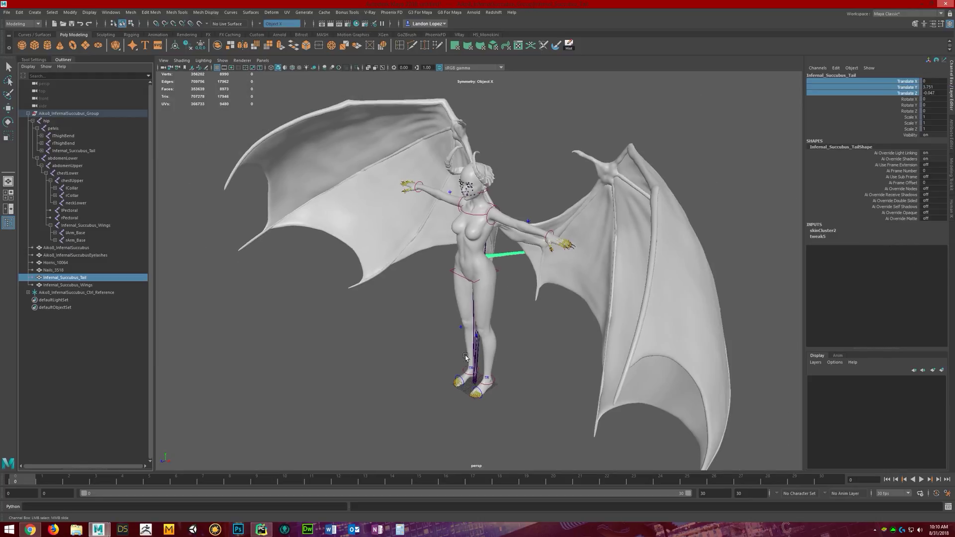
right_click_drag(467, 358, 347, 366, "alt")
Select the HumanIK control rig reference and move the whole character with the Move tool
left_click(952, 212)
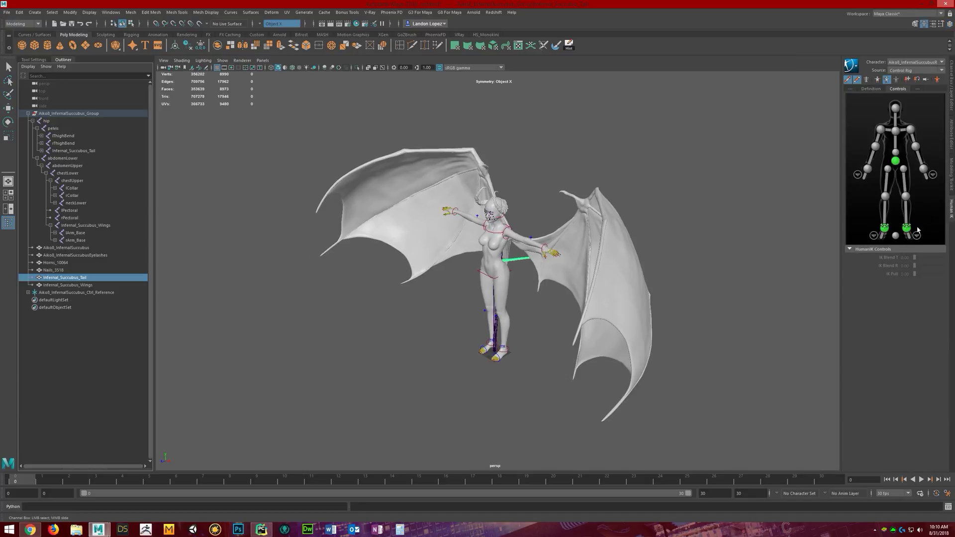
left_click(898, 239)
key("w")
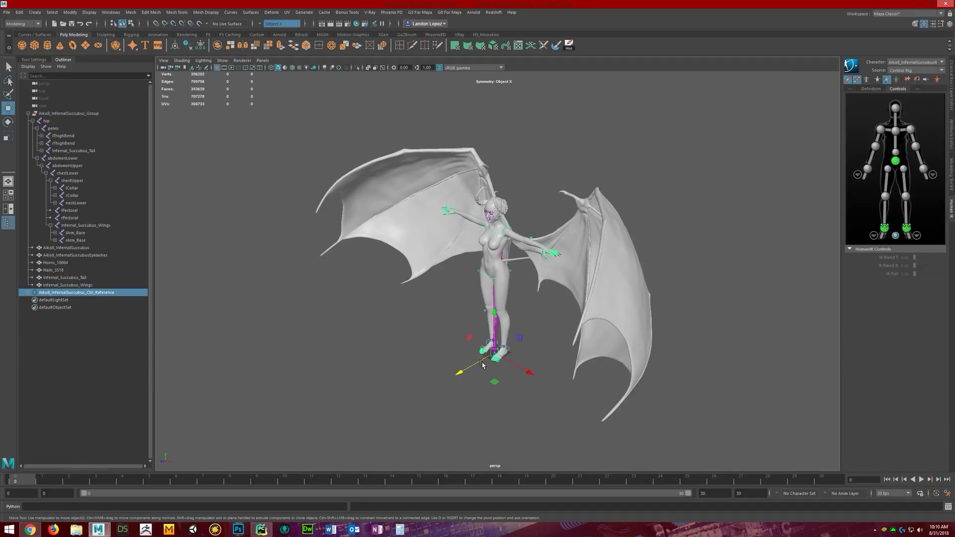
mouse_move(462, 372)
left_mouse_down()
mouse_move(390, 415)
mouse_move(522, 328)
mouse_move(531, 211)
mouse_move(531, 223)
left_mouse_up()
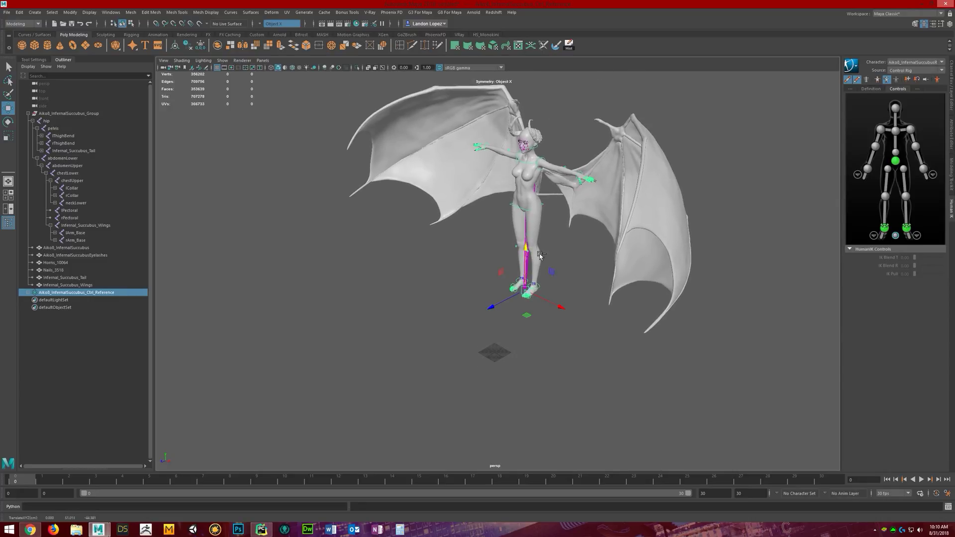
scroll(517, 225, "up", 3)
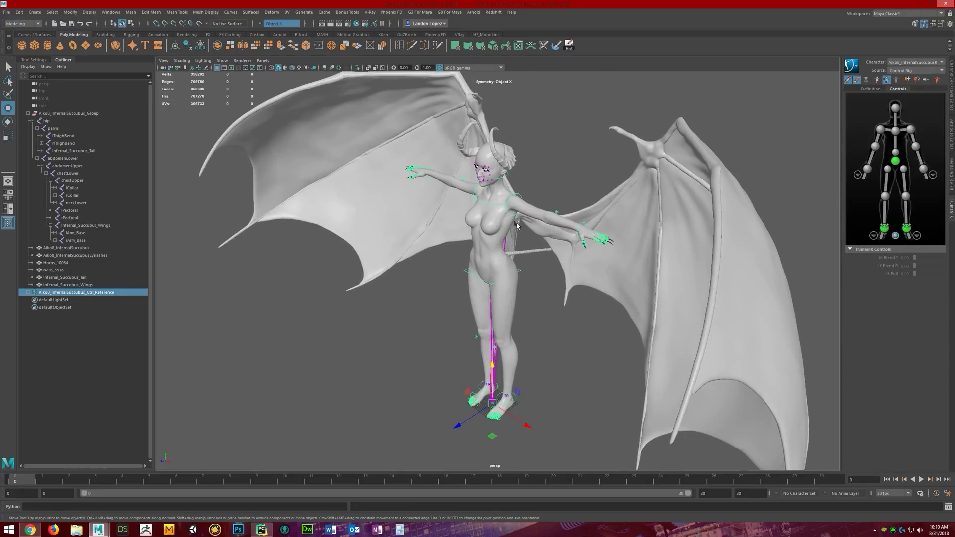
Bend the torso forward via the chest effector to confirm the wings follow, undo to upright, and tilt the head
left_click(493, 206)
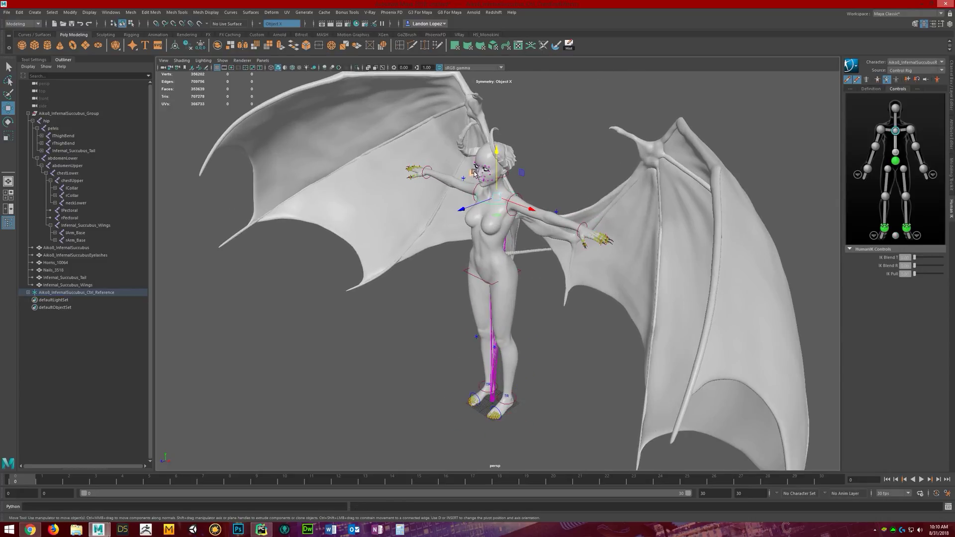
left_click_drag(482, 171, 442, 188)
key("z")
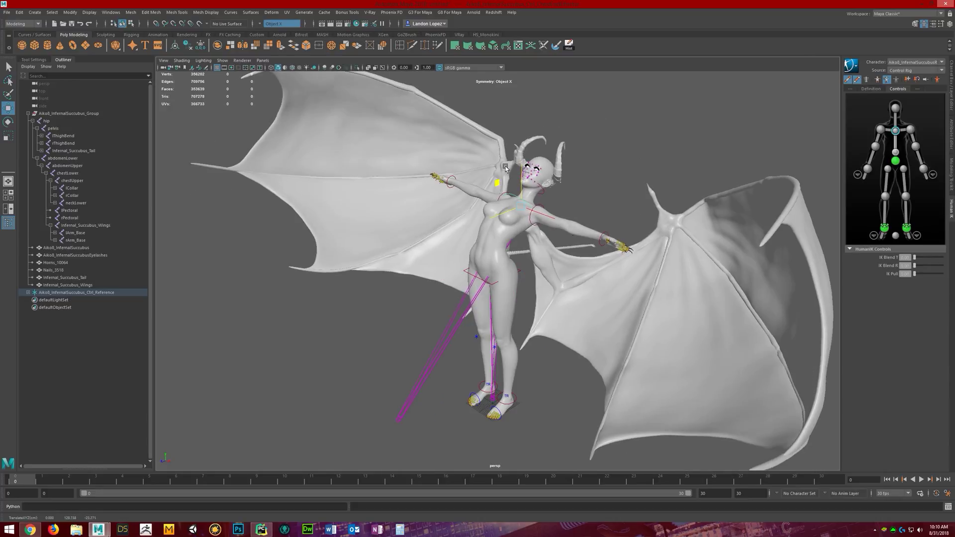
key("shift+z")
key("z")
key("z")
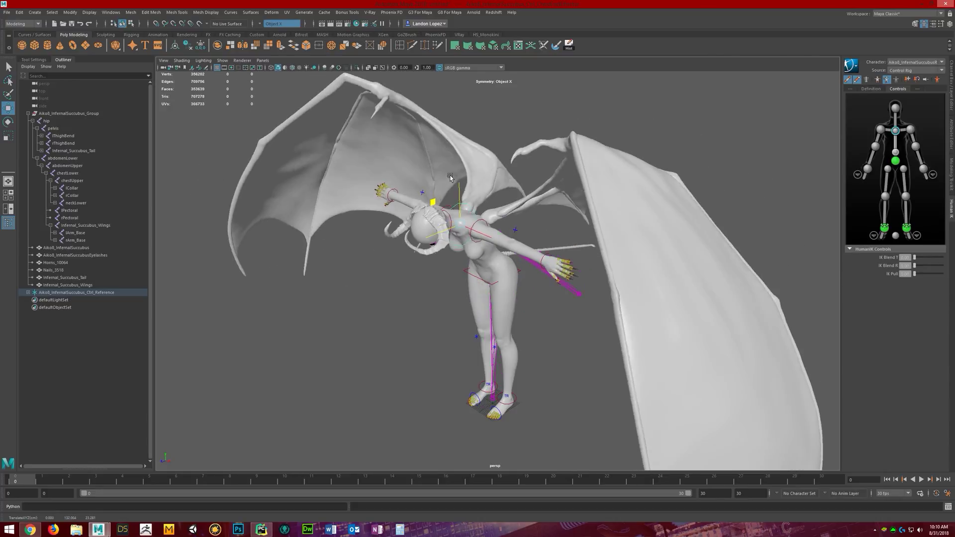
key("shift+z")
key("z")
left_click_drag(476, 172, 465, 172)
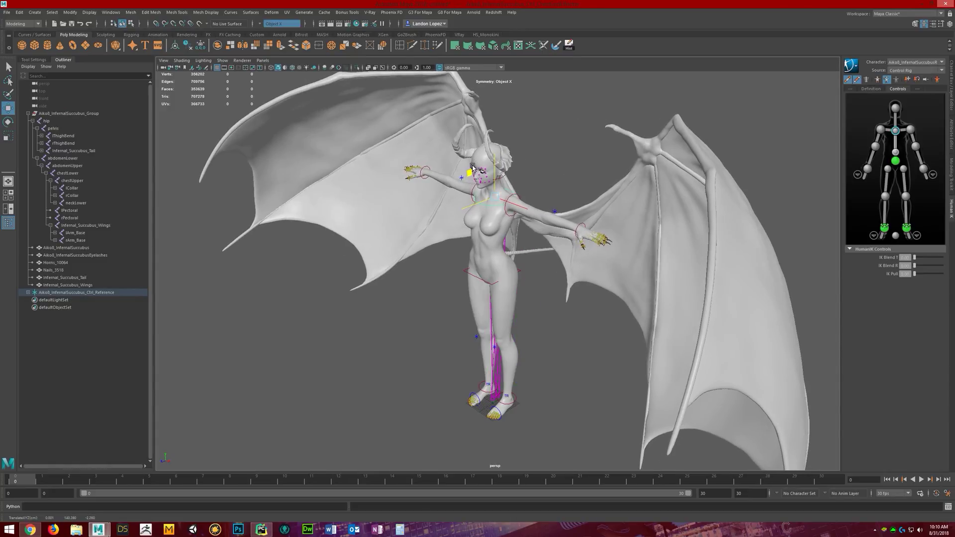
middle_click_drag(470, 225, 517, 320, "alt")
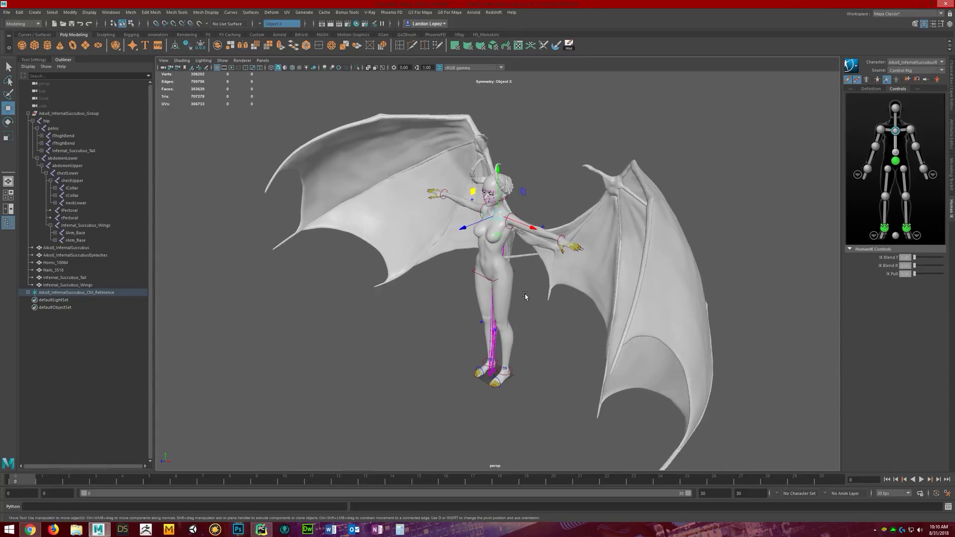
scroll(523, 313, "up", 2)
scroll(545, 312, "down", 2)
mouse_move(541, 314)
left_mouse_down("alt")
mouse_move(442, 354)
mouse_move(410, 327)
left_mouse_up("alt")
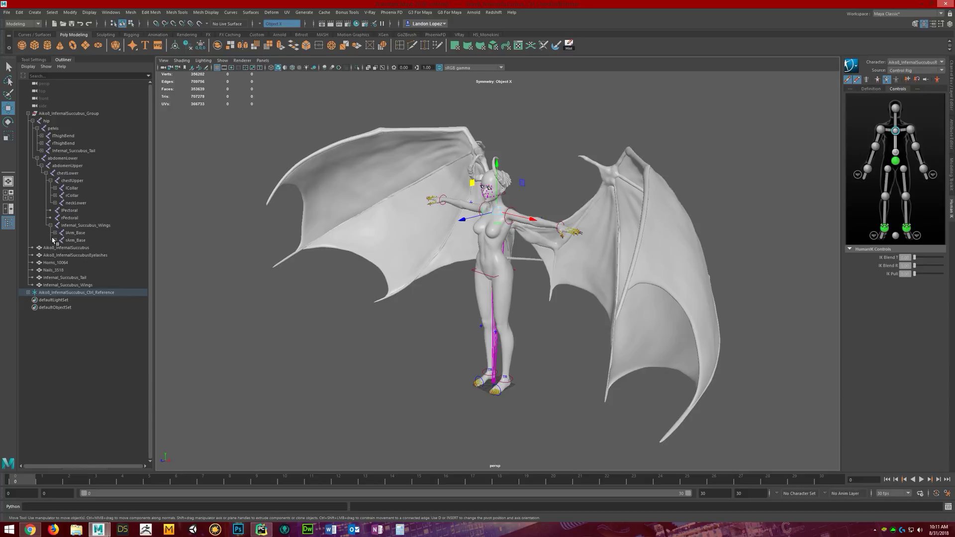
Rotate the left wing's lHand joint under lArm_Base to confirm the wing geograft bends with it
left_click(86, 226)
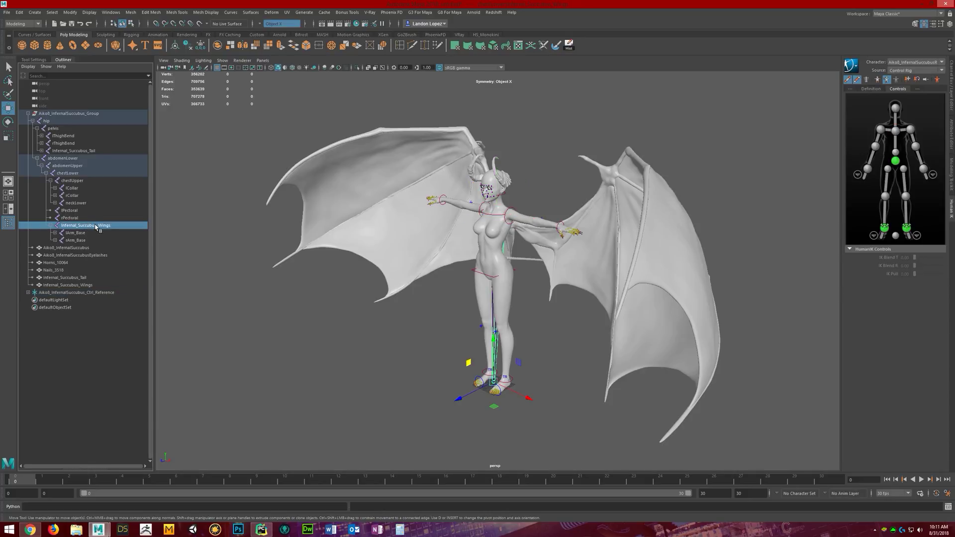
left_click(57, 233)
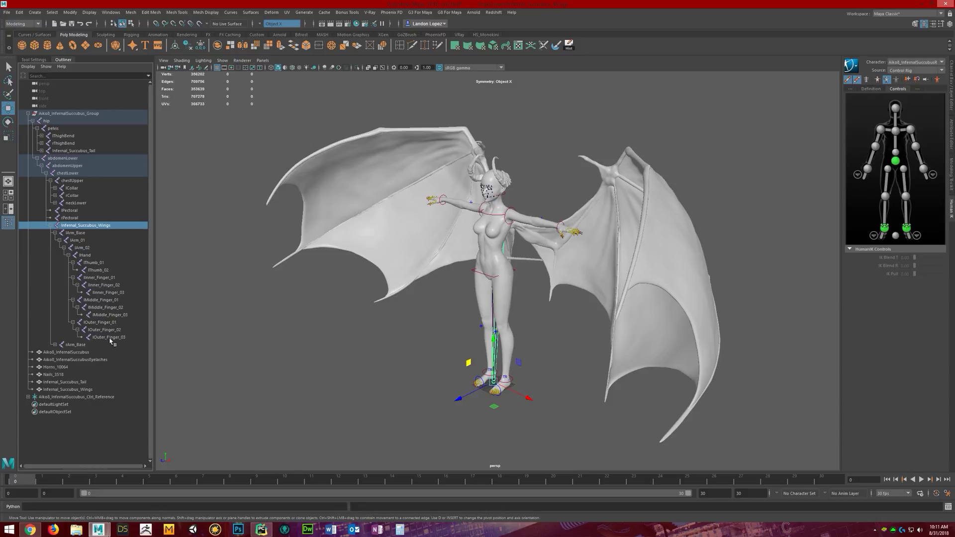
left_click(86, 256)
key("e")
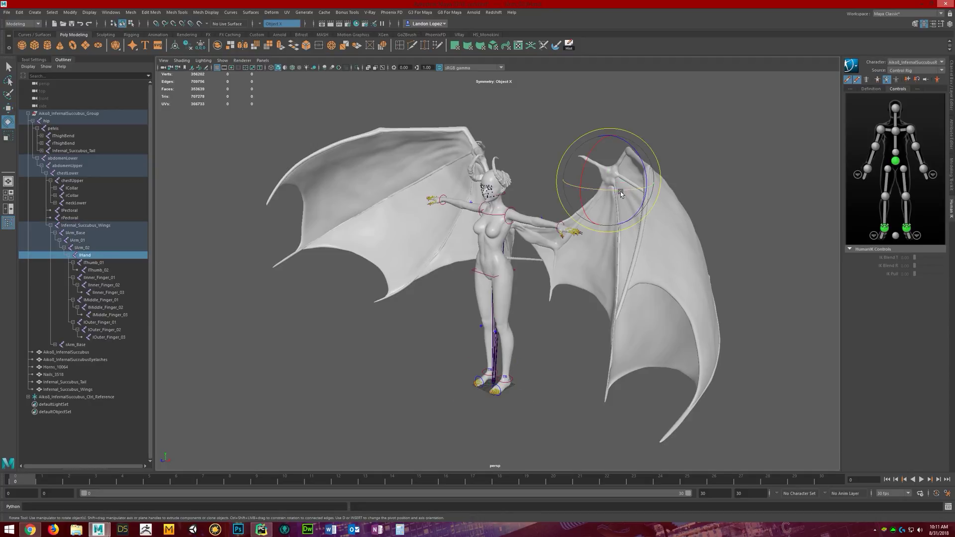
mouse_move(567, 268)
left_mouse_down()
mouse_move(623, 182)
mouse_move(508, 274)
mouse_move(441, 269)
left_mouse_up()
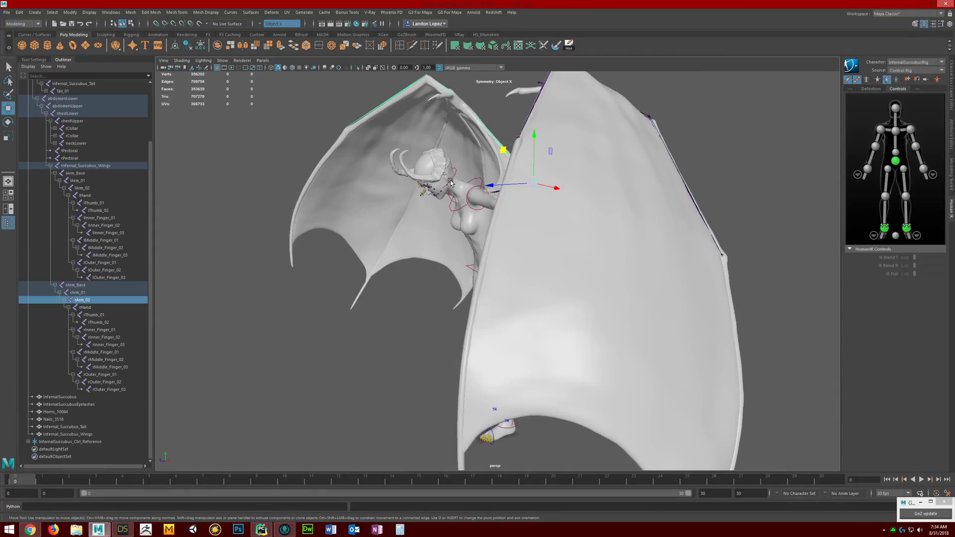
Undo the wing rotation via Ctrl_Reference in front view and collapse the hip hierarchy in the Outliner
left_click(453, 209)
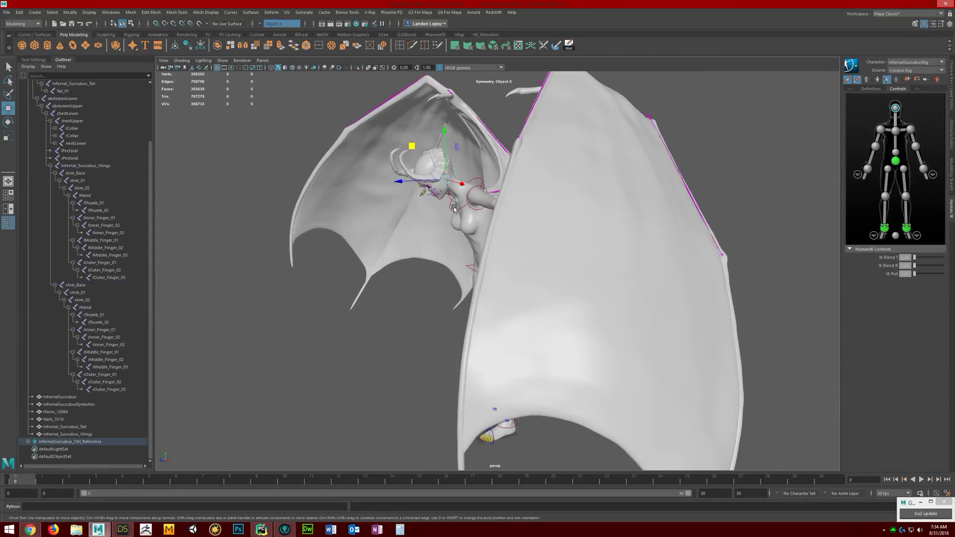
left_click_drag(487, 249, 367, 363, "alt")
key("f")
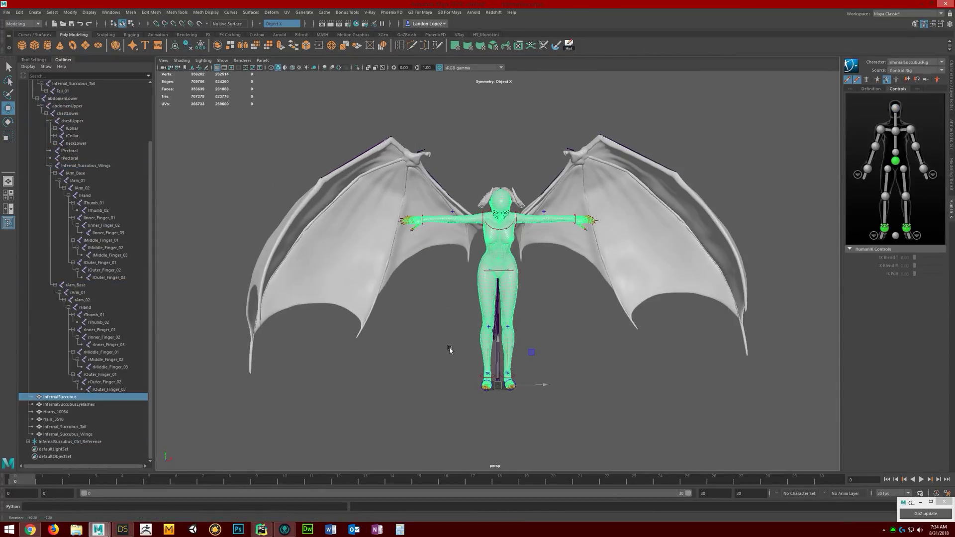
left_click(523, 349)
key("z")
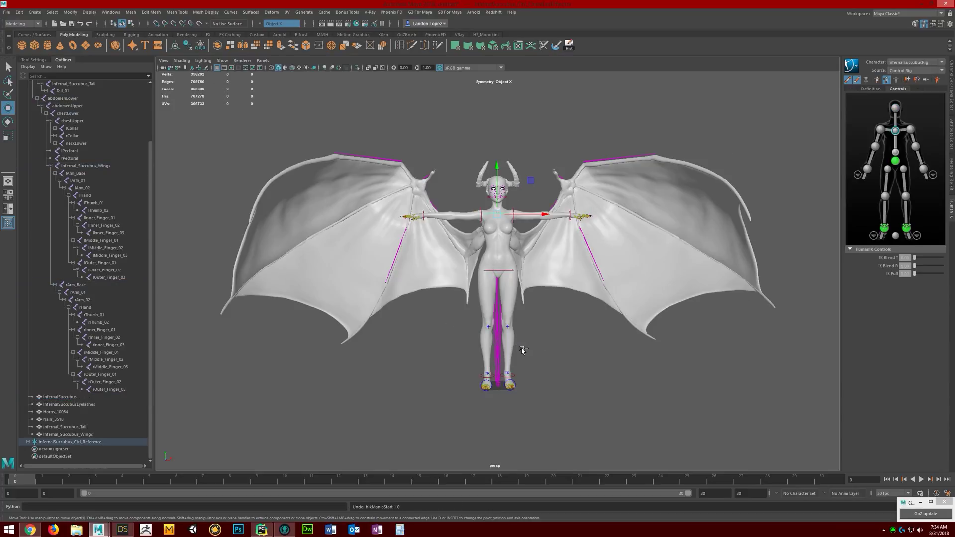
scroll(64, 166, "up", 5)
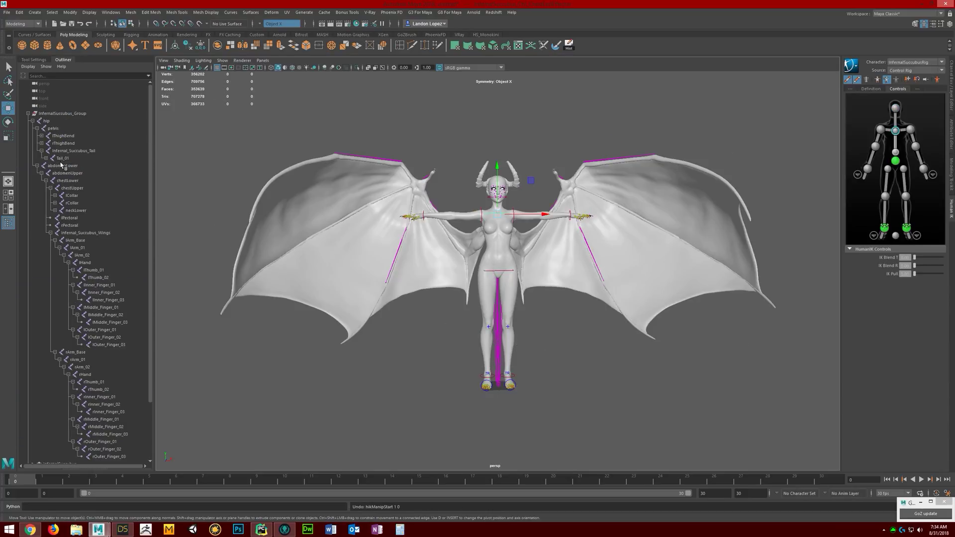
left_click(35, 120)
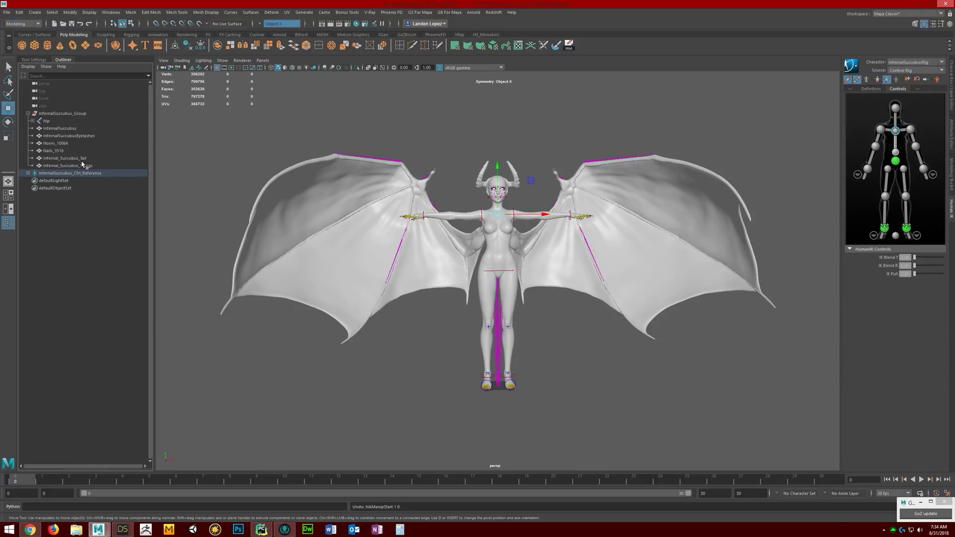
scroll(632, 295, "up", 2)
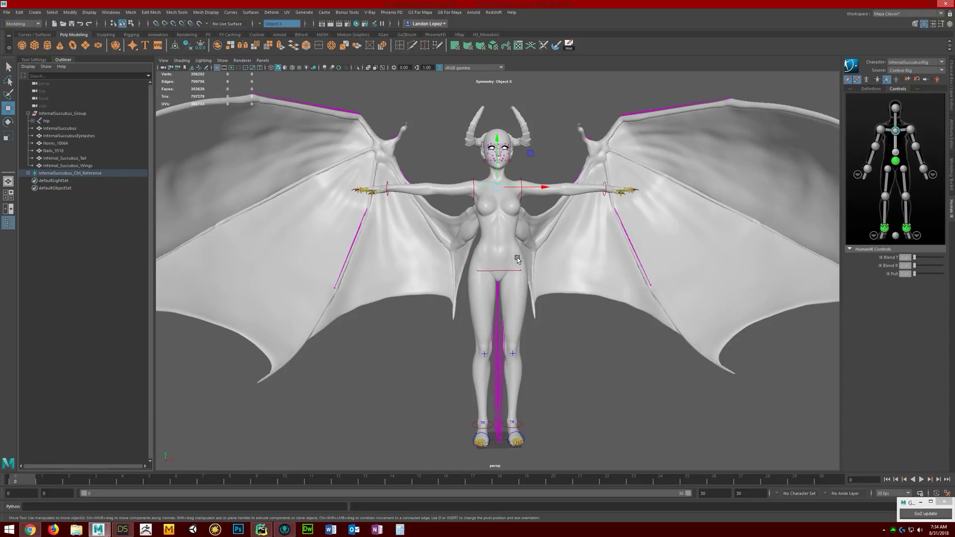
Pull the foot outward and up with its HumanIK effector so the leg steps to the side, wings staying attached
left_click(522, 434)
left_click(522, 427)
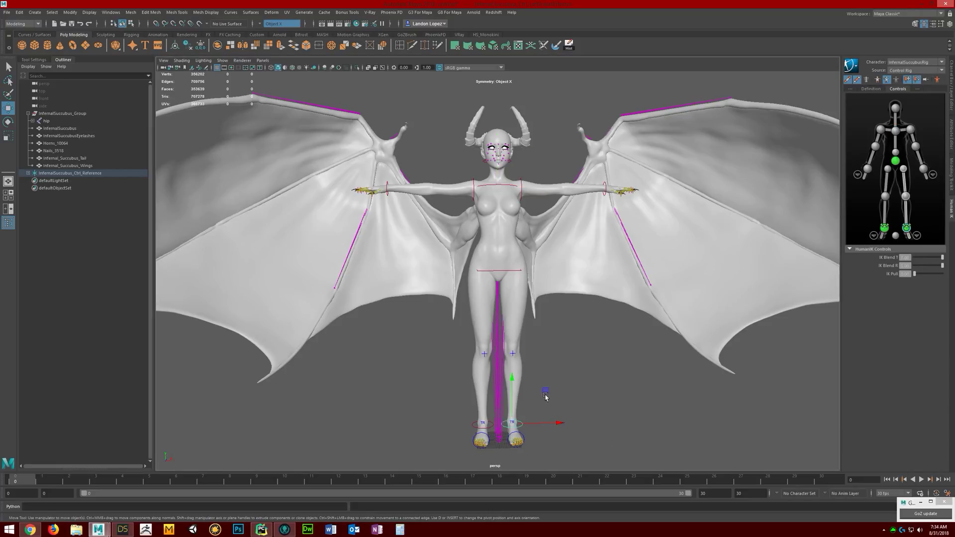
left_click_drag(545, 394, 566, 371)
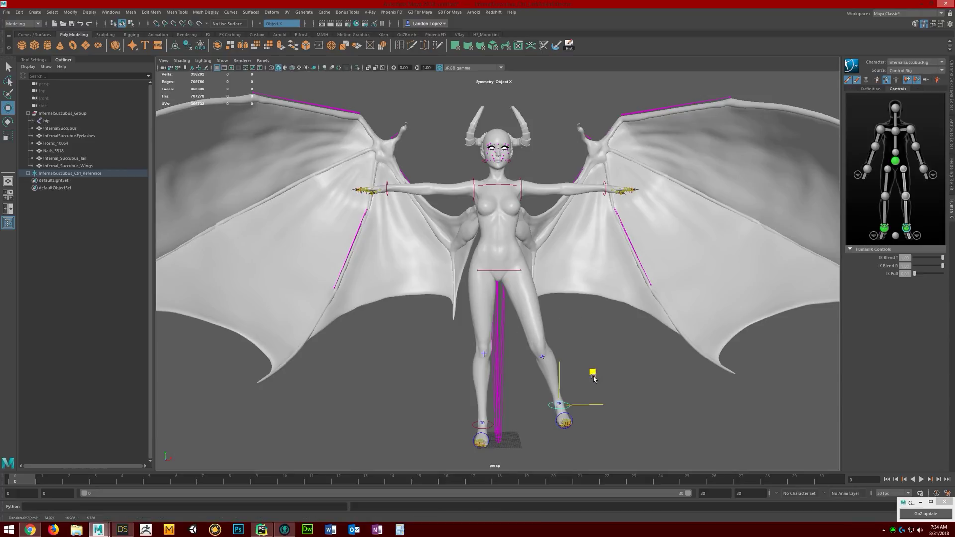
left_click_drag(591, 372, 605, 377)
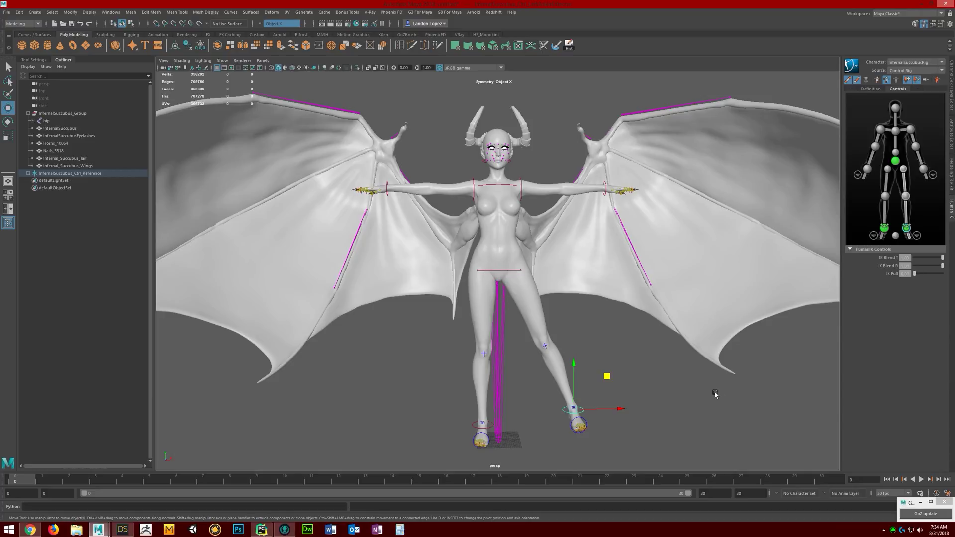
mouse_move(607, 377)
left_mouse_down()
mouse_move(628, 403)
mouse_move(634, 358)
mouse_move(603, 318)
mouse_move(449, 273)
mouse_move(276, 276)
left_mouse_up()
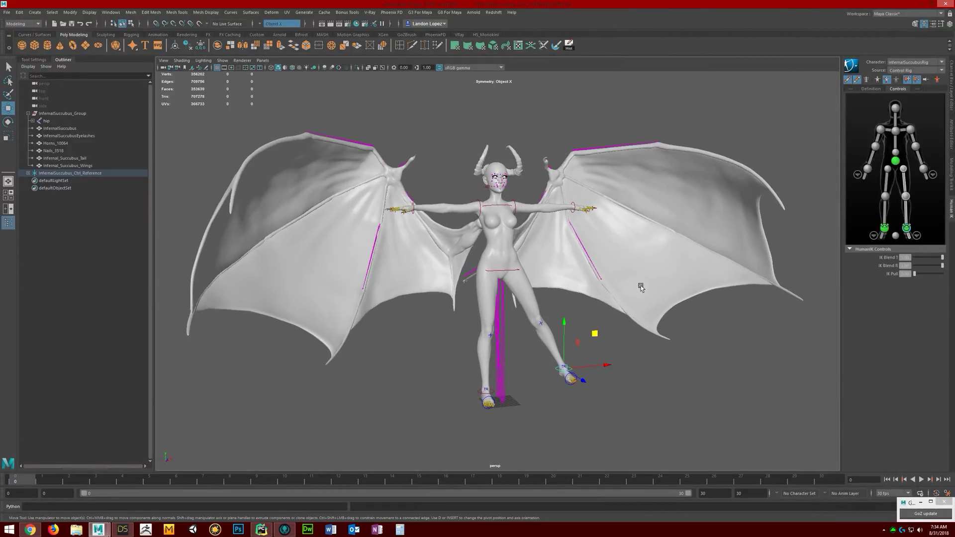
left_click_drag(641, 287, 585, 298, "alt")
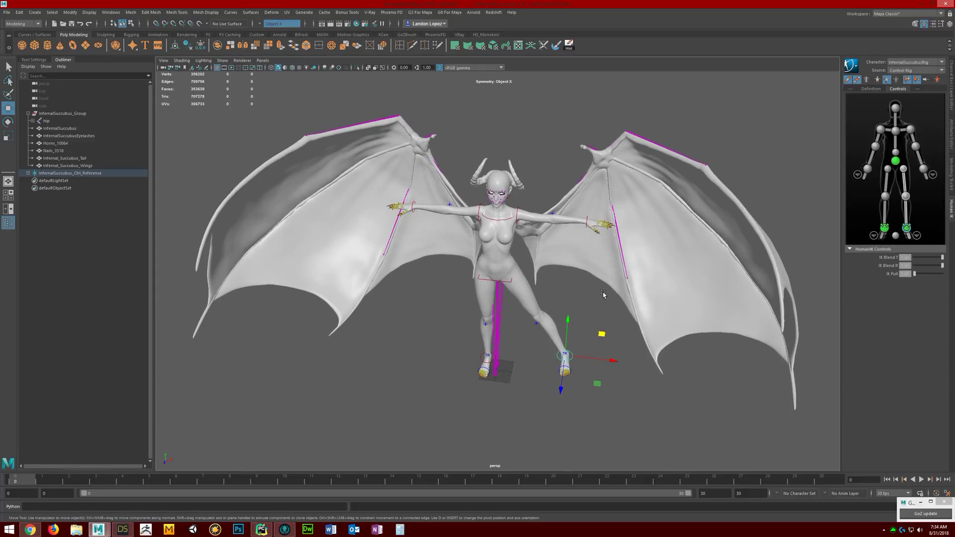
scroll(583, 302, "down", 3)
scroll(567, 324, "up", 2)
left_click_drag(548, 333, 538, 332, "alt")
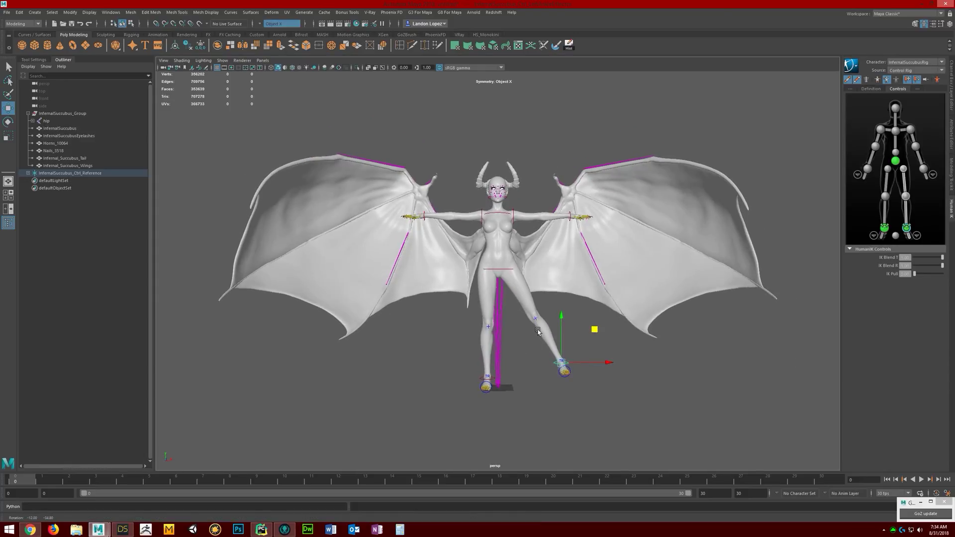